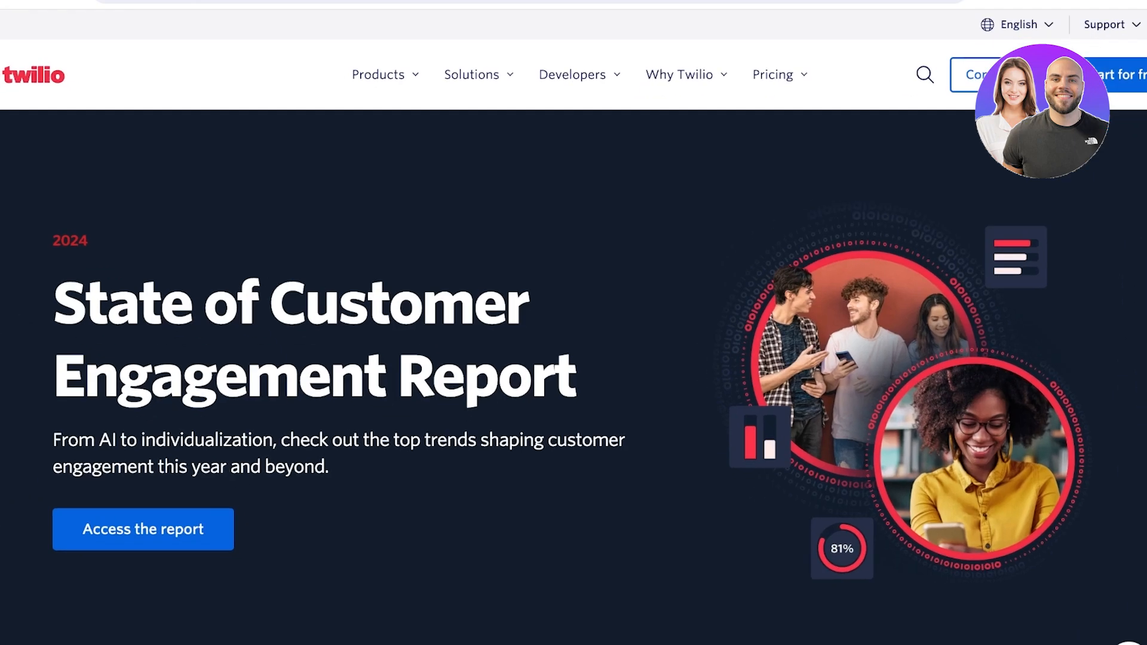
# Look over the Twilio homepage and its overview of communications, applications and customer data products
pyautogui.scroll(-3, 573, 323)
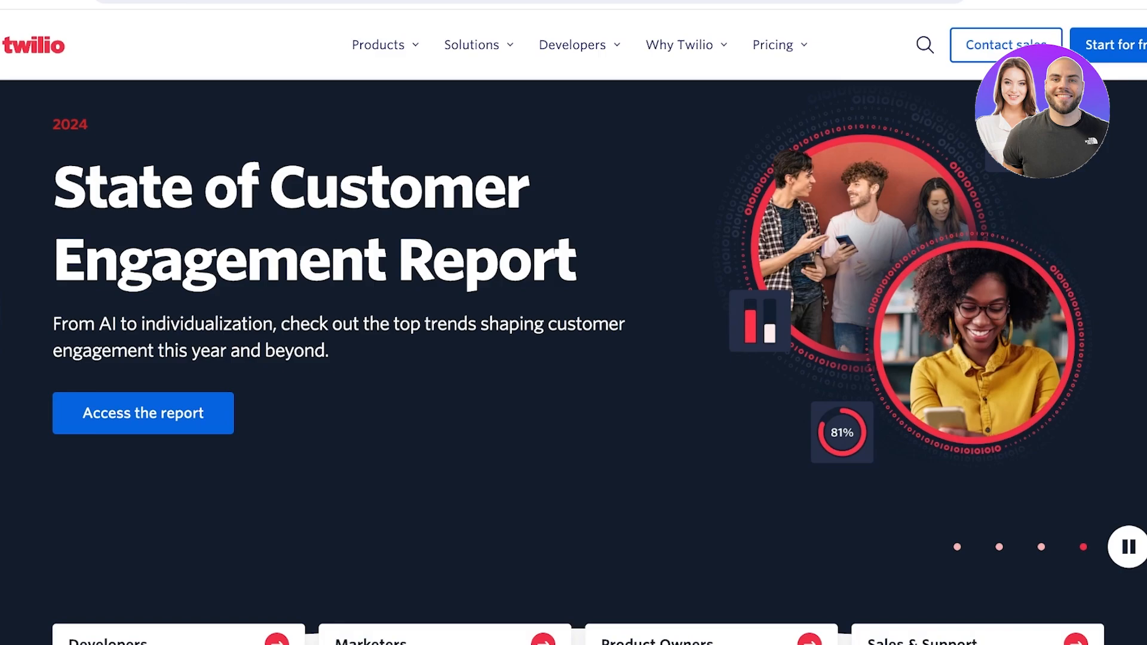
pyautogui.scroll(-5, 574, 362)
pyautogui.scroll(-6, 574, 363)
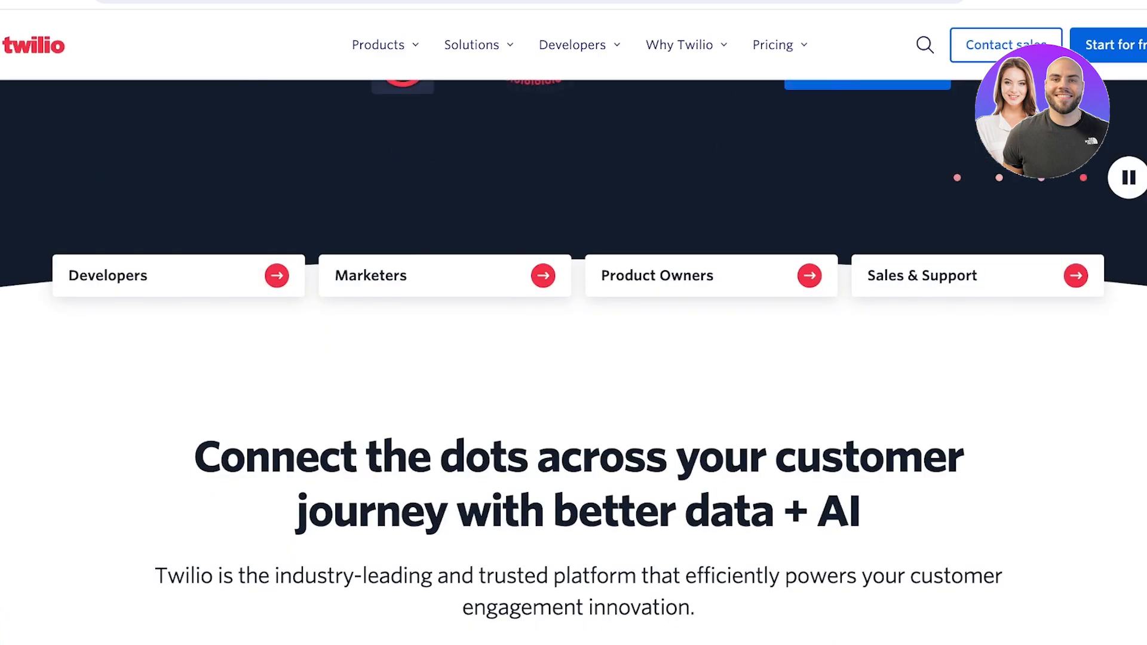
pyautogui.scroll(7, 574, 362)
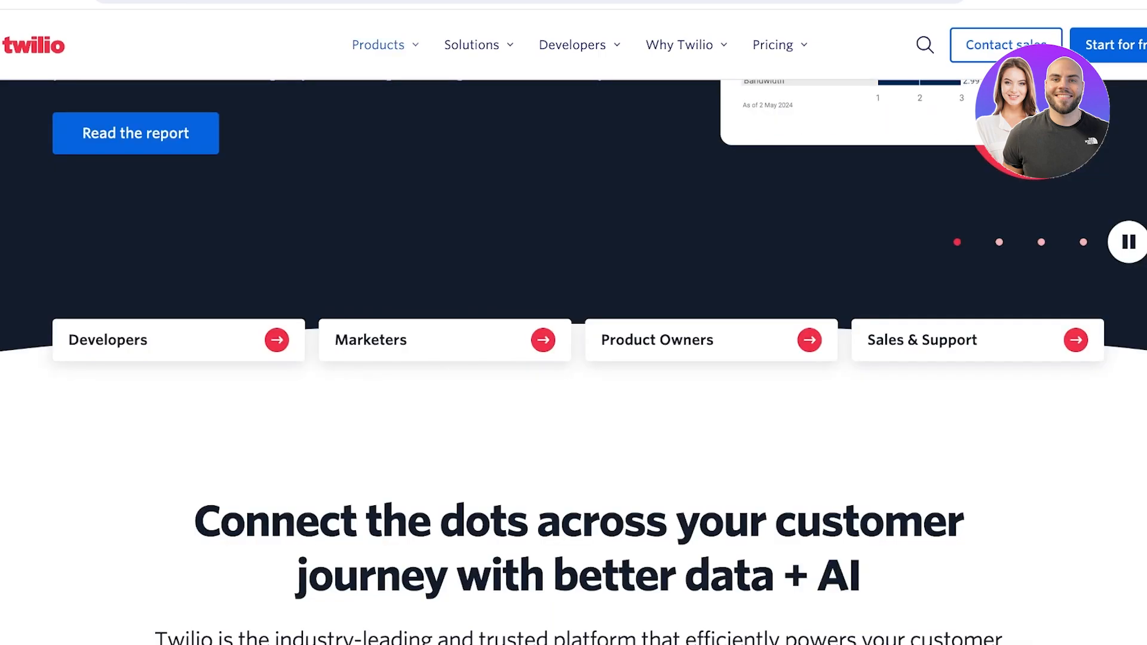
pyautogui.moveTo(379, 45)
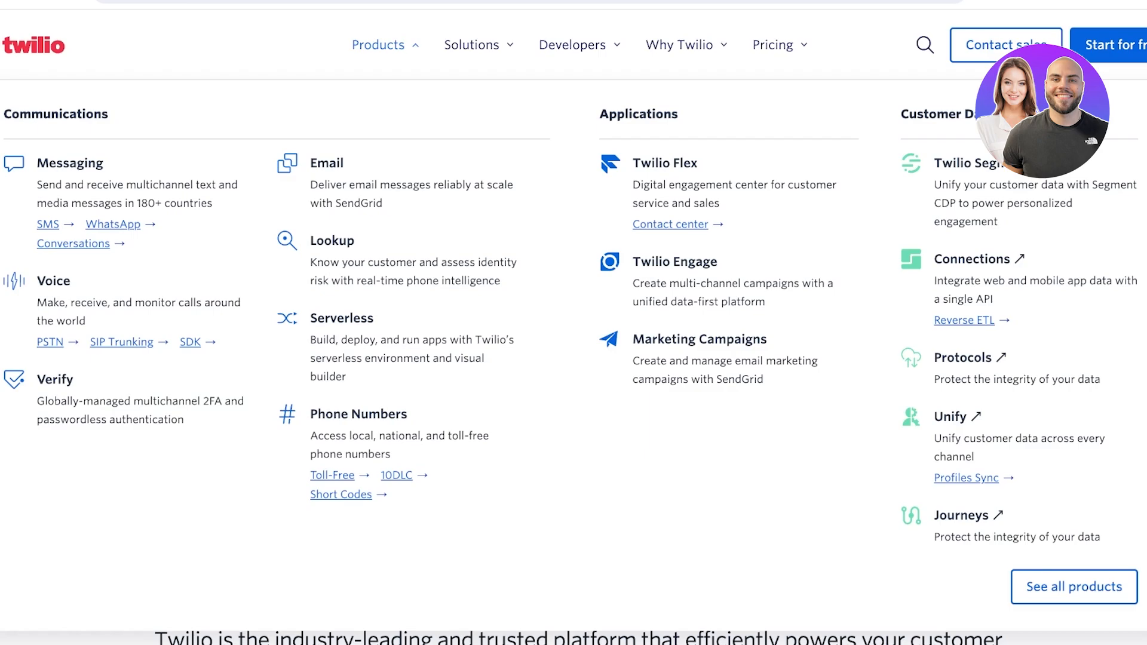
pyautogui.scroll(7, 574, 358)
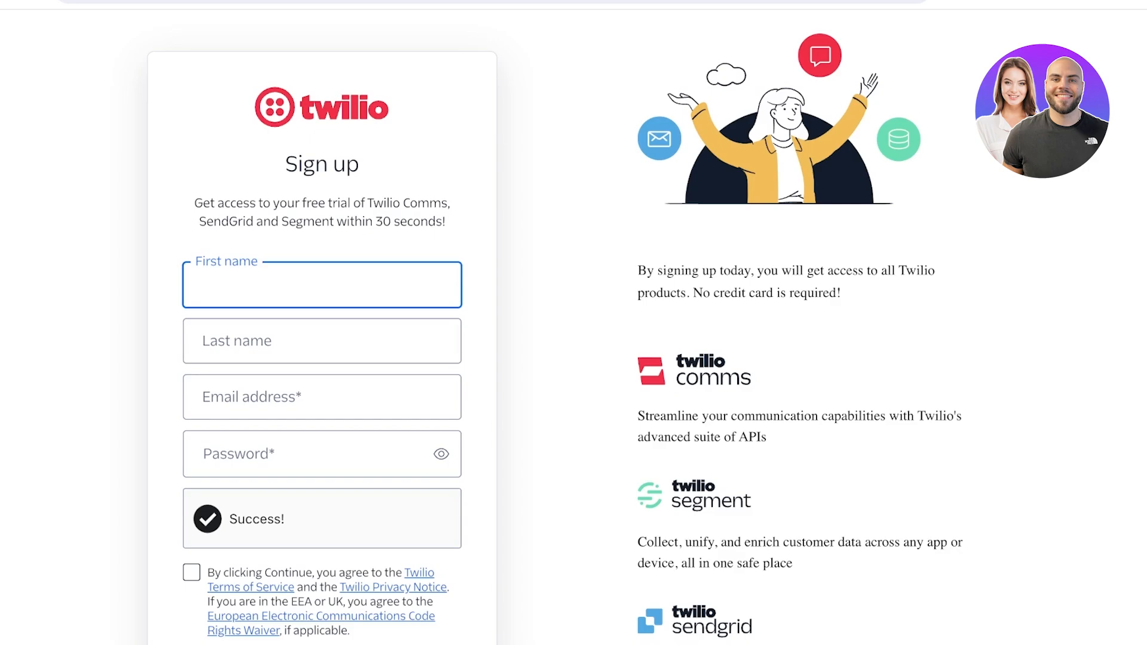
# Go from the sign-up form to the login page and submit the account's email address
pyautogui.scroll(-5, 322, 478)
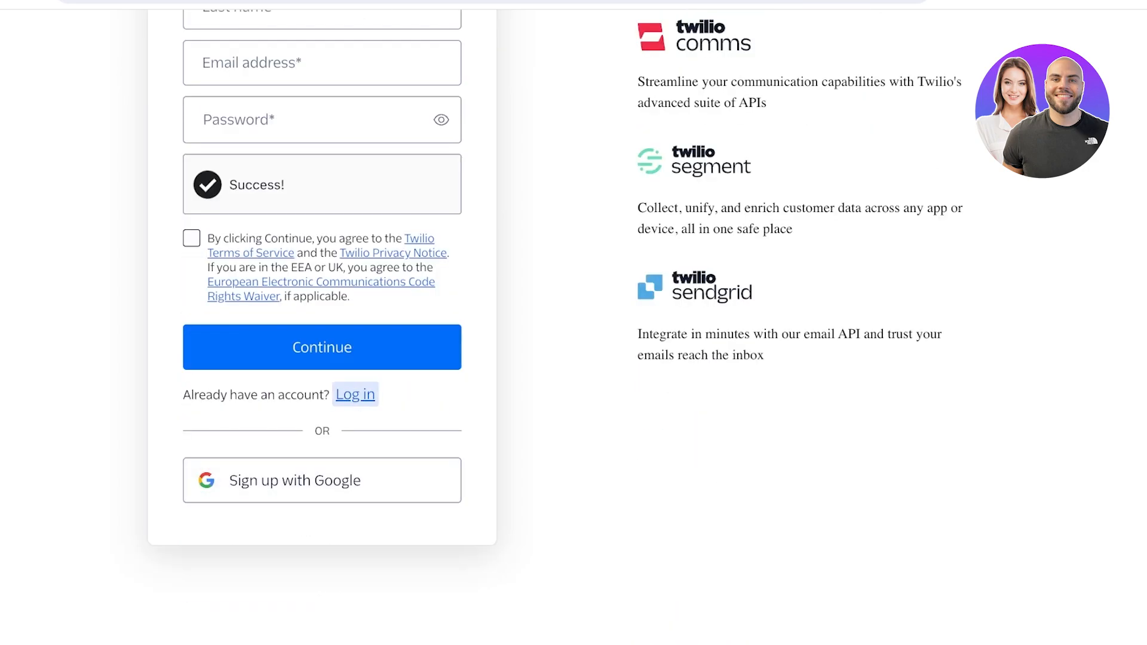
pyautogui.click(356, 394)
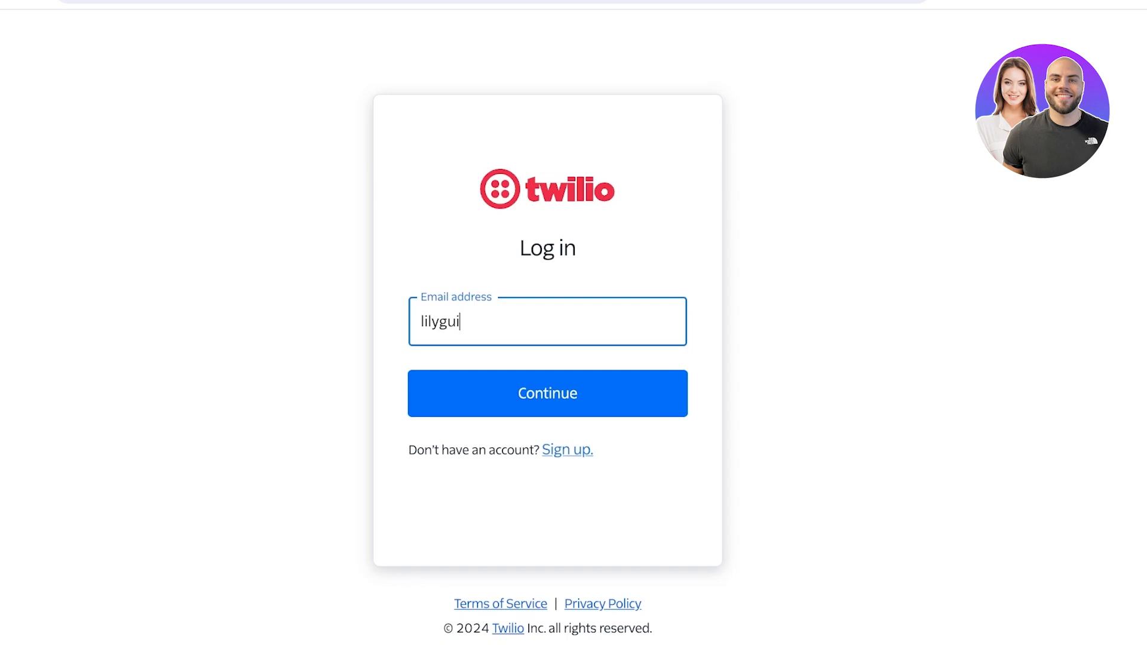
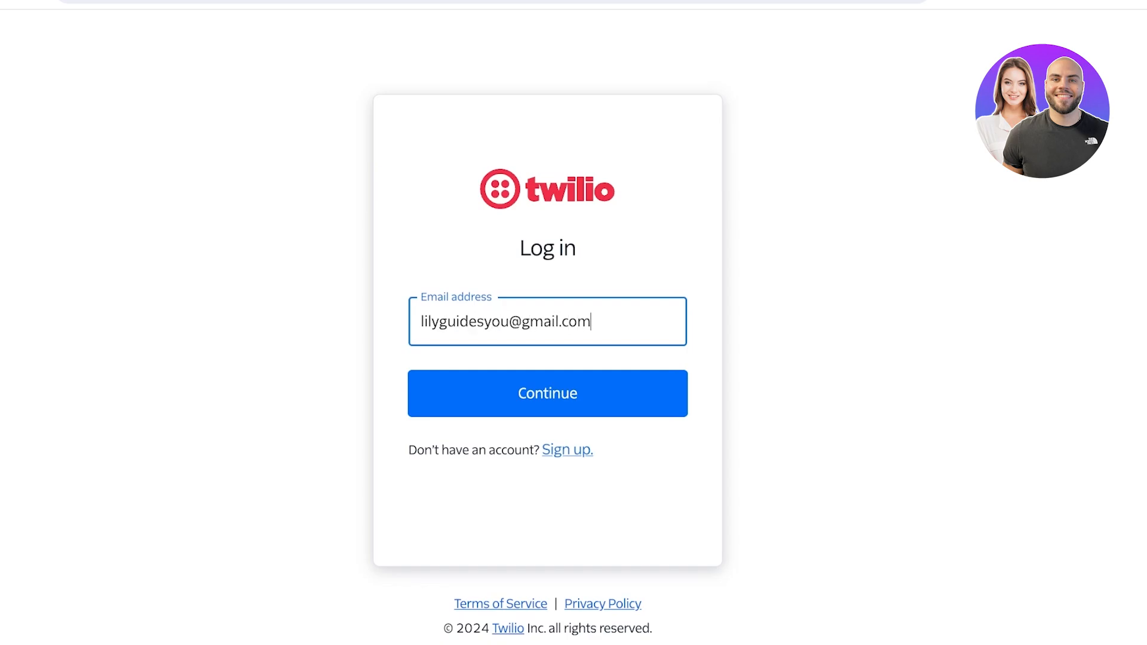
pyautogui.press('Return')
# Enter the account password and log in to the Twilio Console
pyautogui.press('Tab')
pyautogui.write('•')
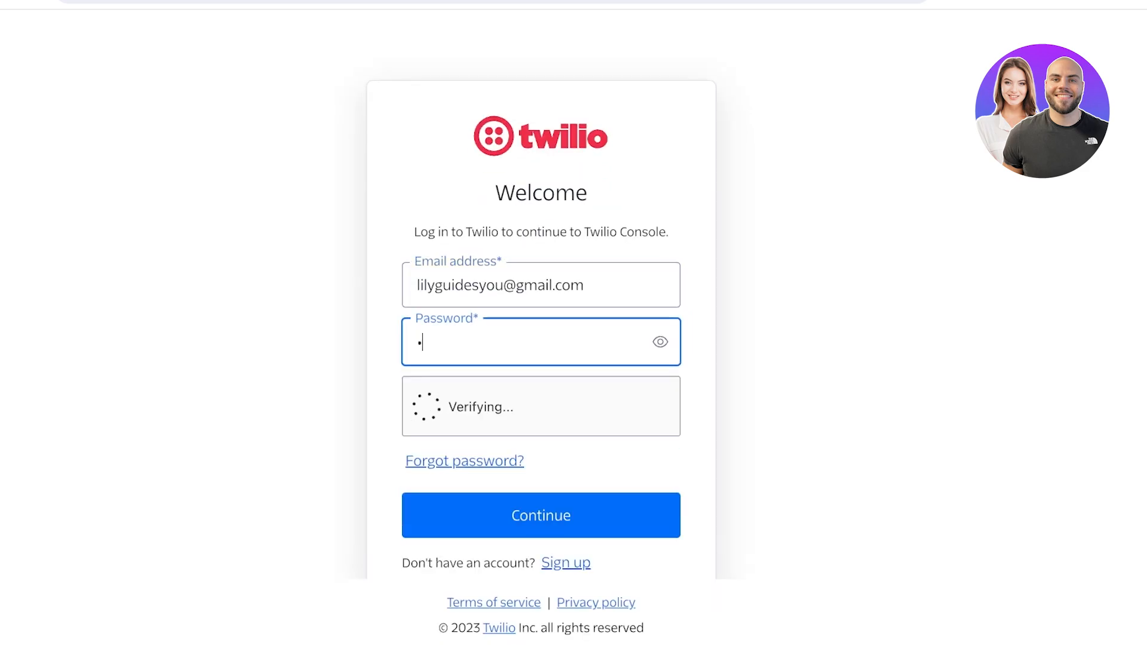
pyautogui.write('•••••')
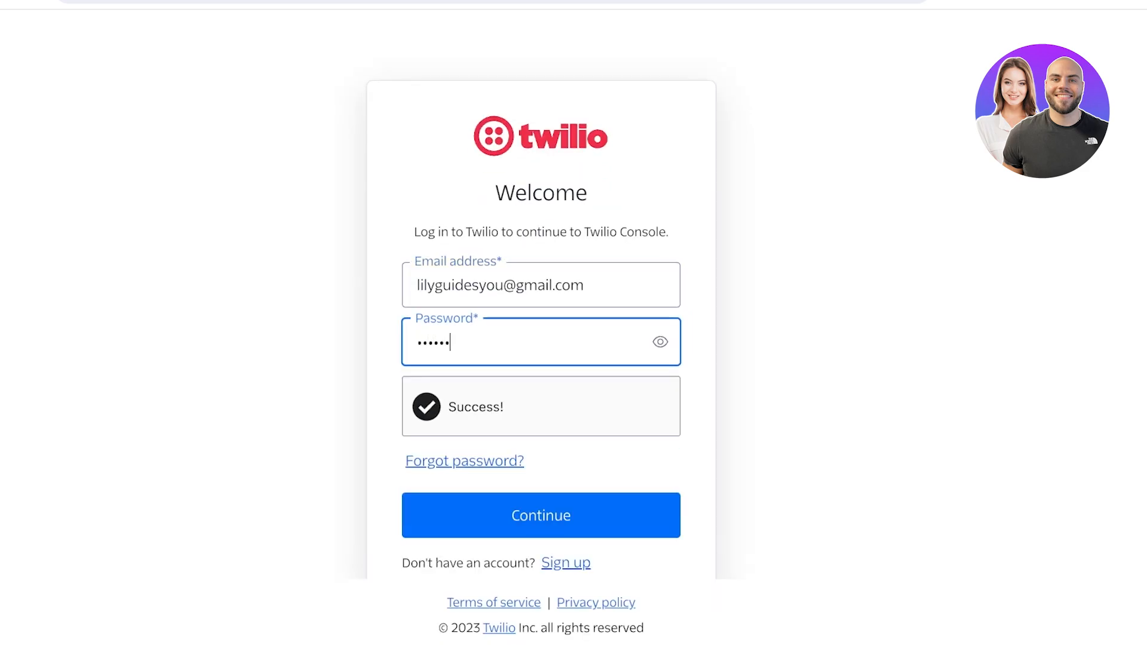
pyautogui.write('••••••••••••')
pyautogui.press('Return')
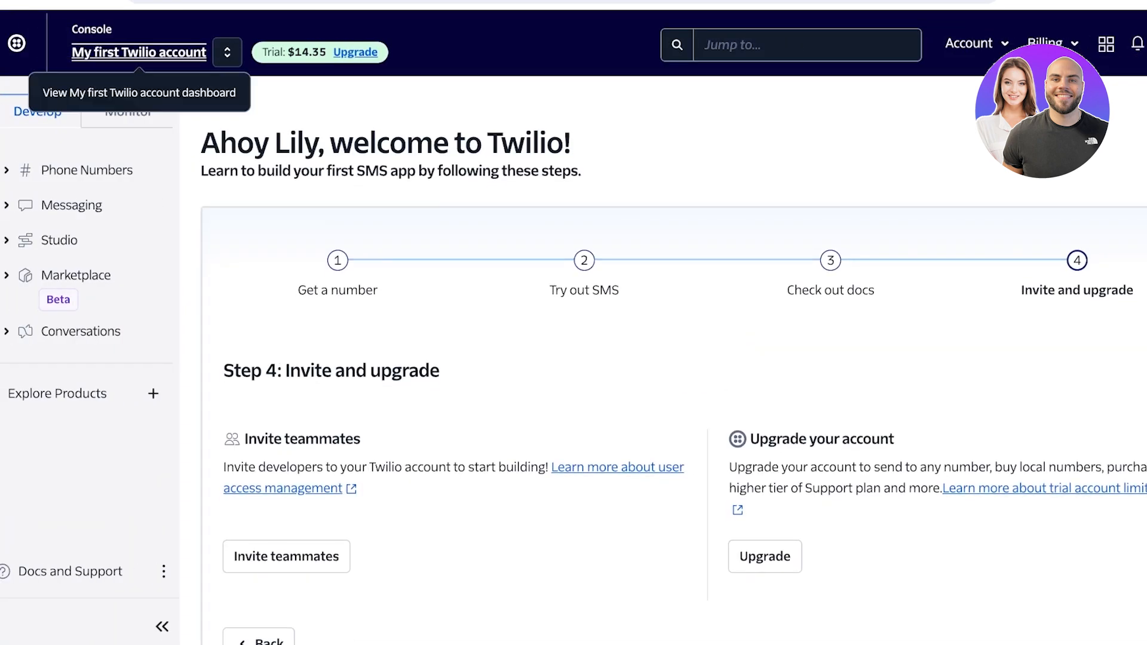
# Review the options for switching accounts, viewing all accounts and creating an organization
pyautogui.click(227, 52)
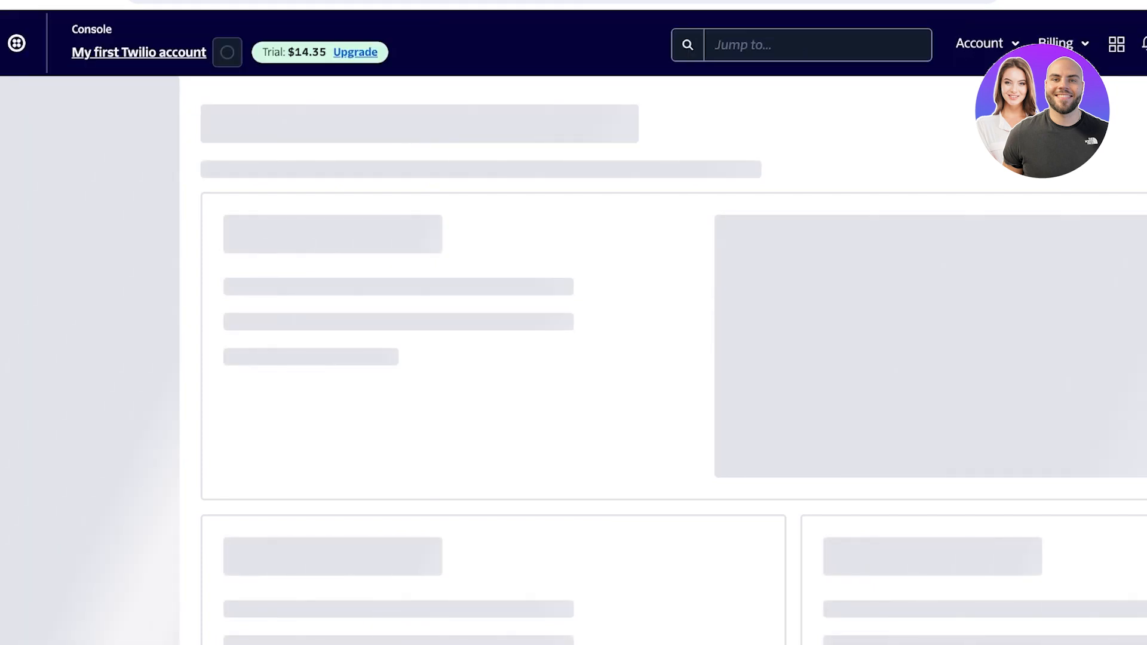
pyautogui.click(227, 52)
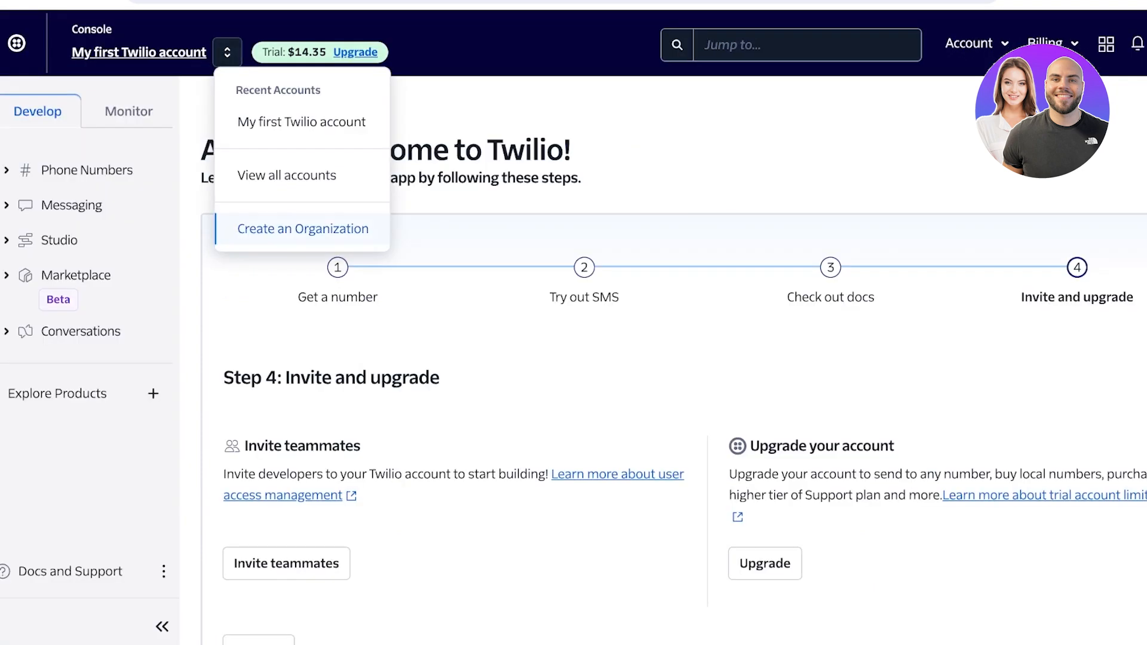
pyautogui.click(303, 229)
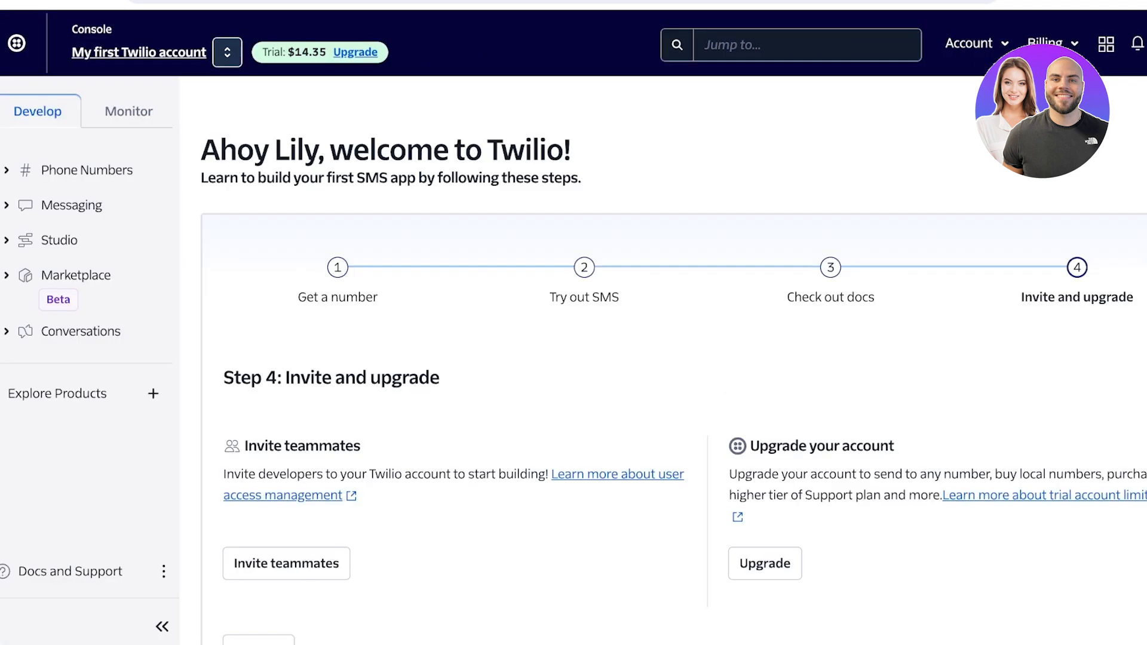
pyautogui.click(227, 53)
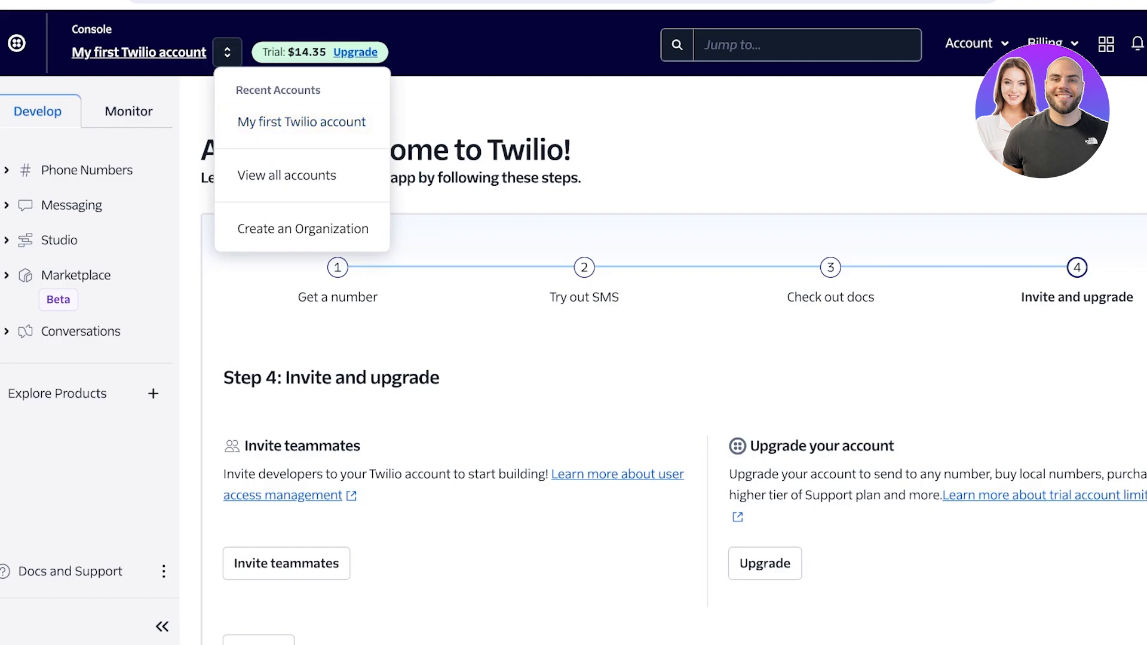
# Compare the Monitor and Develop navigation, including the entries under Phone Numbers
pyautogui.click(38, 111)
pyautogui.click(128, 112)
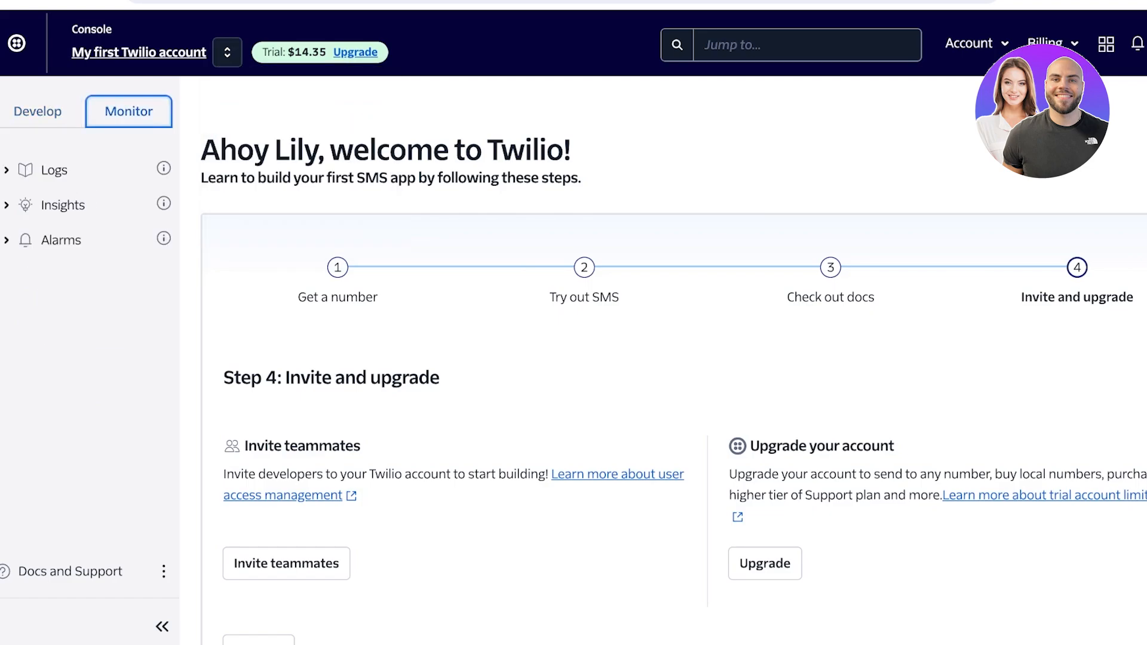
pyautogui.click(38, 112)
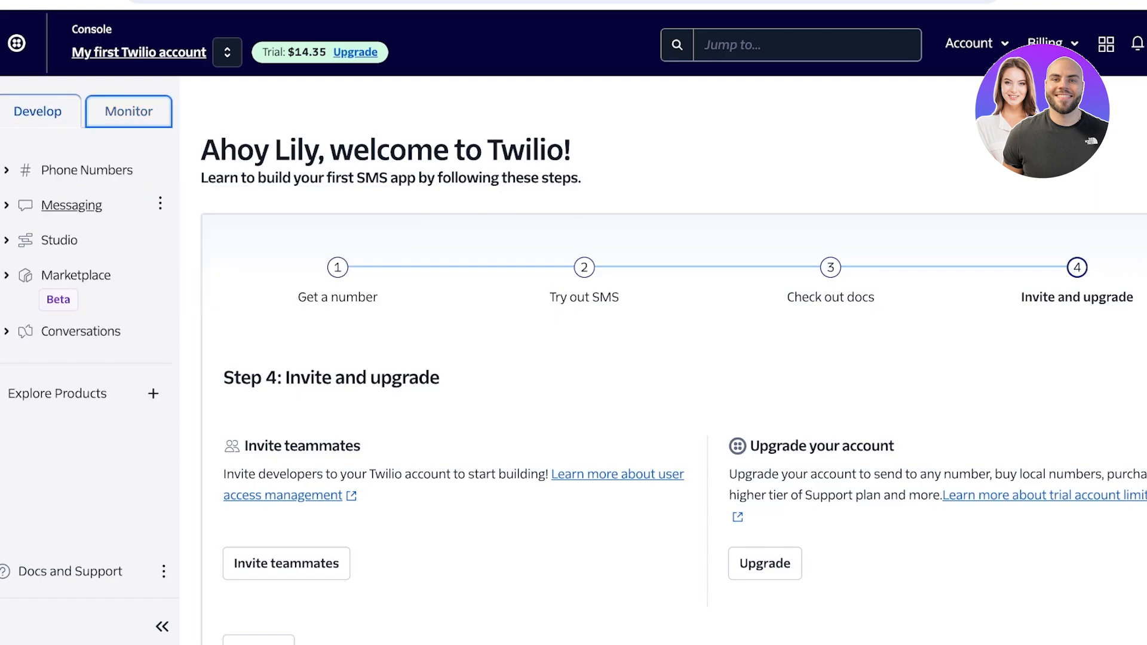
pyautogui.click(87, 171)
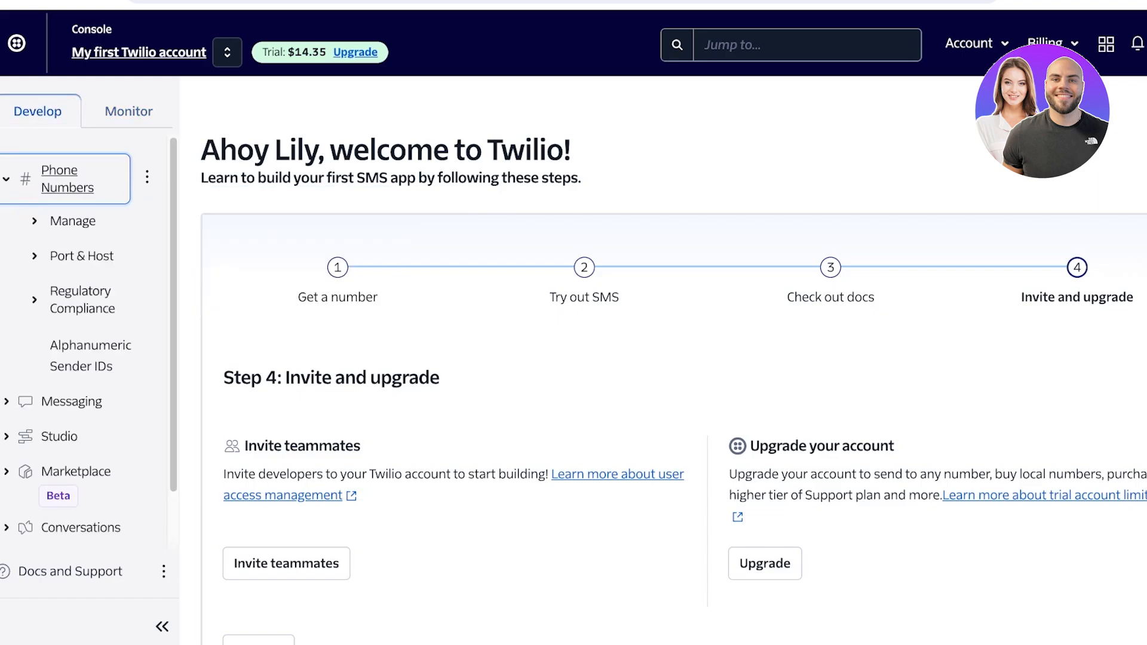
# Open the Messaging overview and look through its summary, code samples and customer stories
pyautogui.click(72, 401)
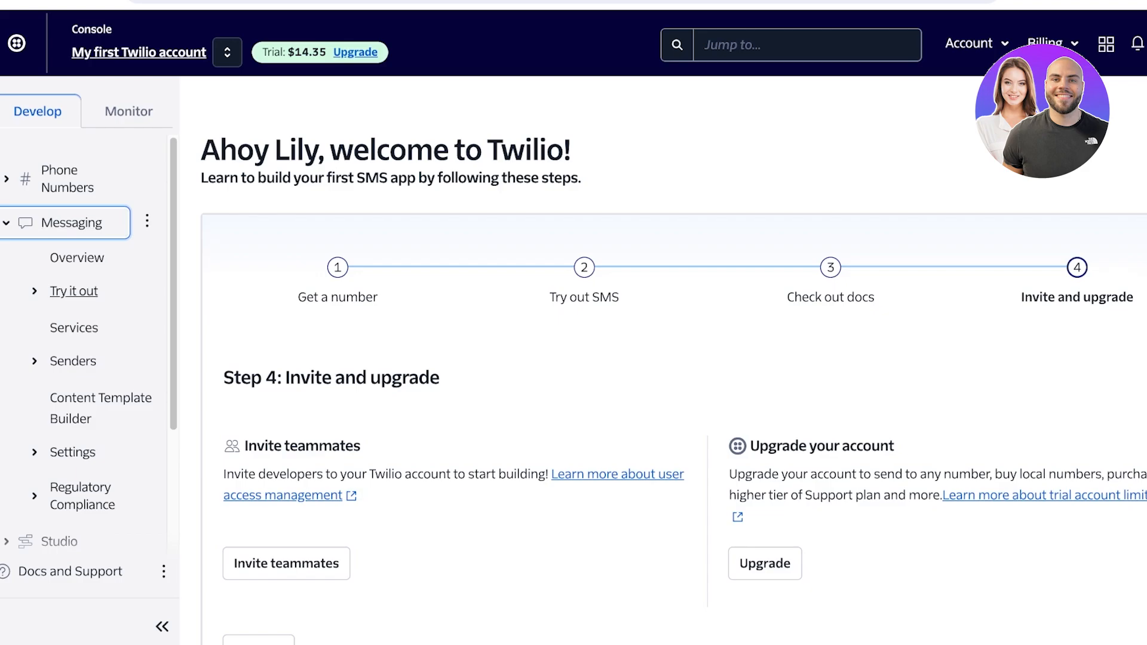
pyautogui.click(77, 258)
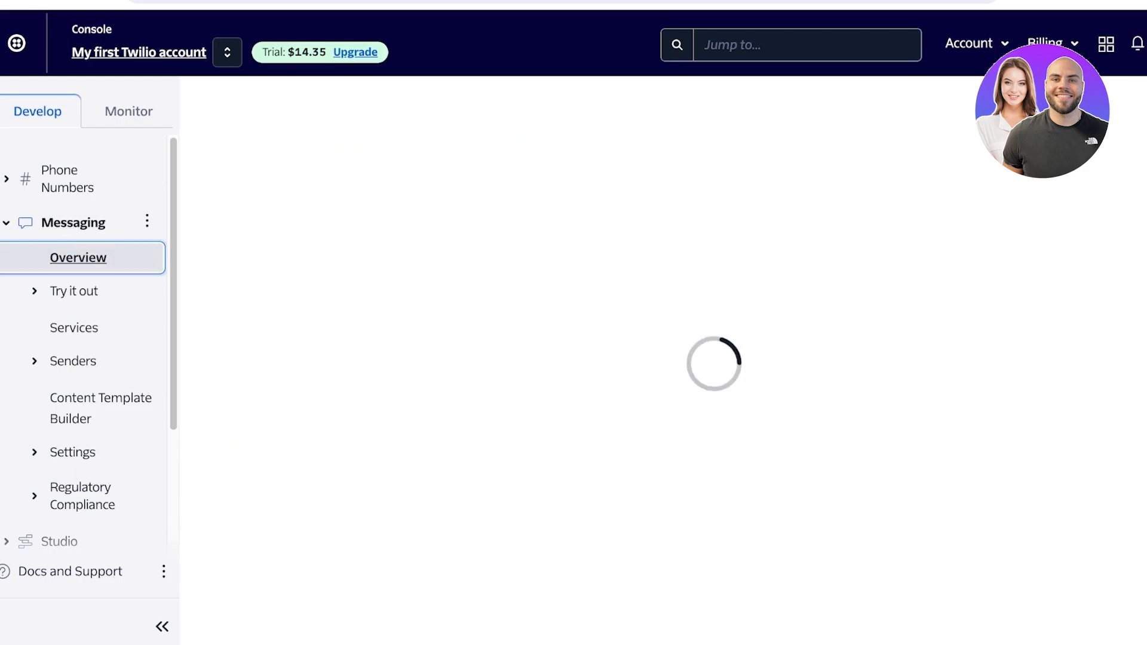
pyautogui.scroll(-2, 538, 359)
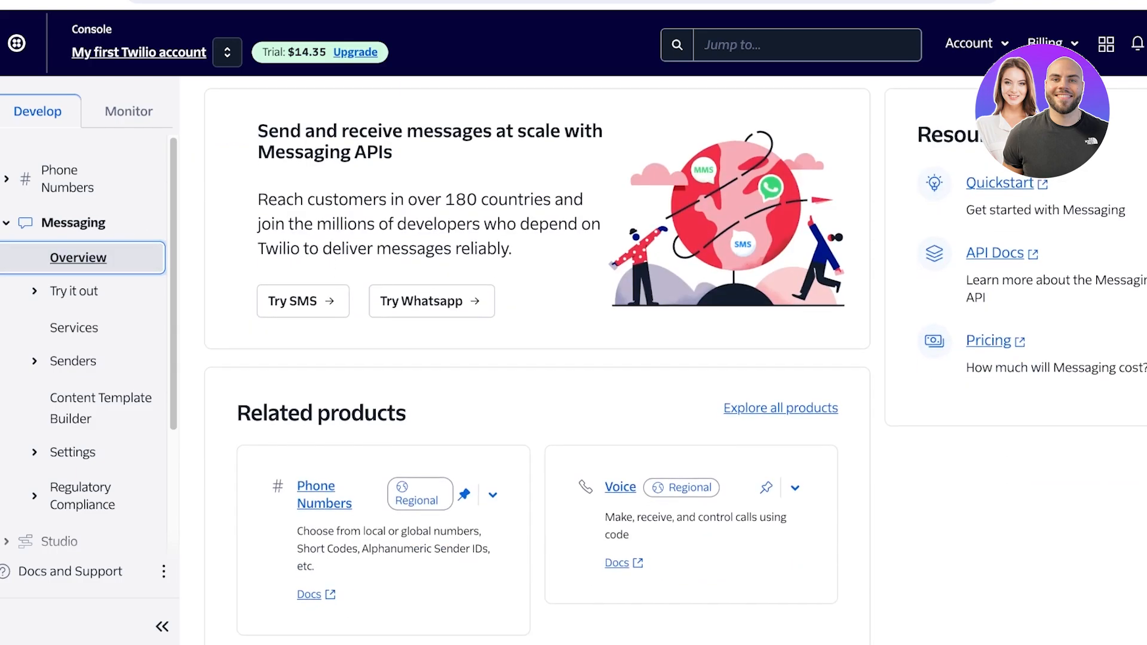
pyautogui.scroll(-2, 538, 359)
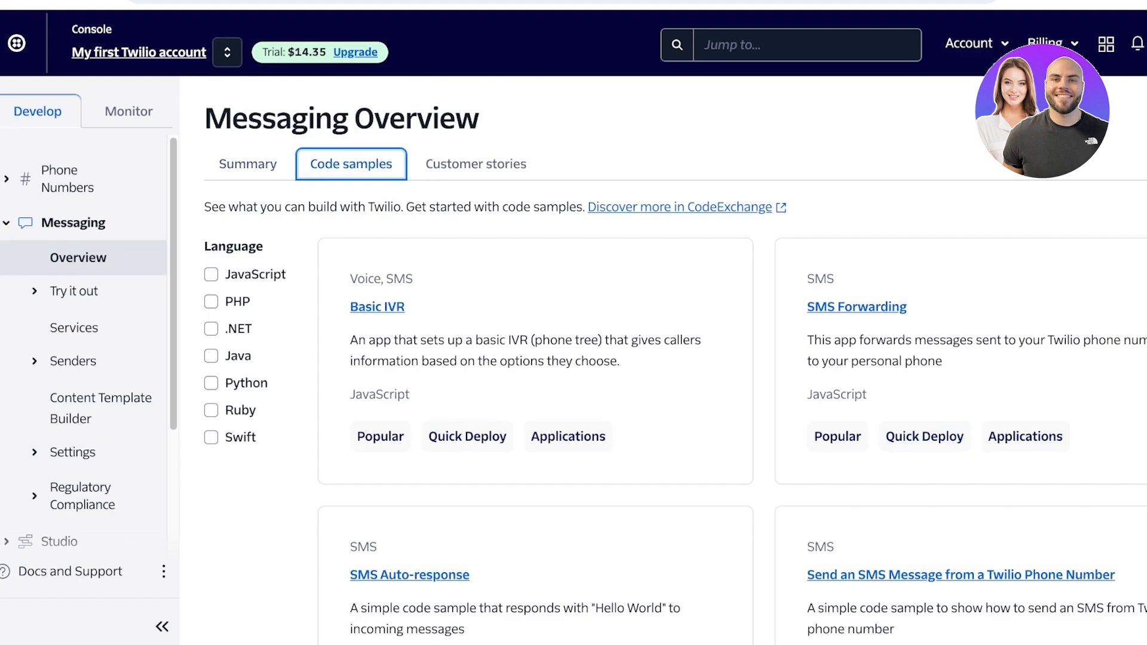
pyautogui.click(476, 164)
pyautogui.click(351, 165)
# Expand Try it out, Senders, Settings and Regulatory Compliance under Messaging to review their entries
pyautogui.click(74, 291)
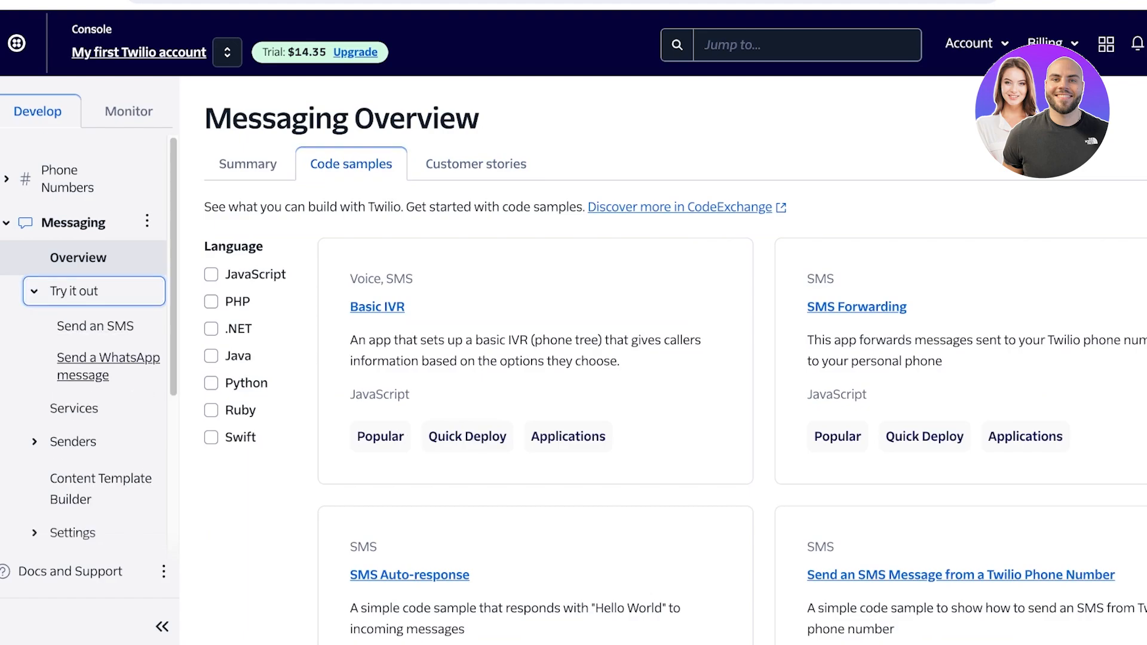
pyautogui.click(72, 441)
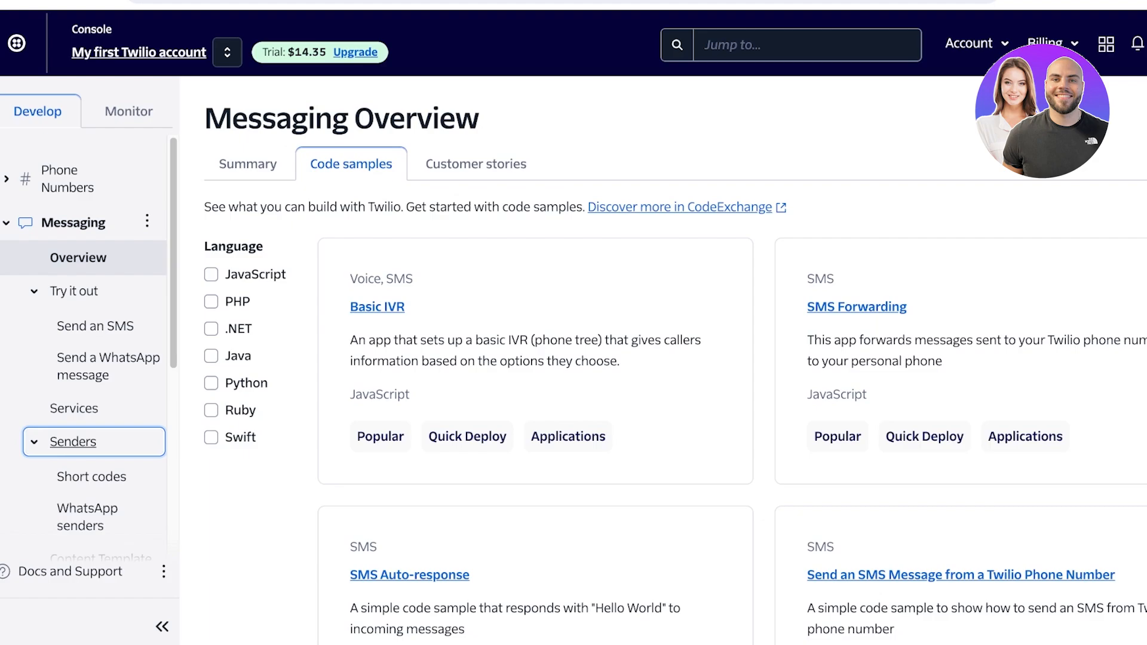
pyautogui.scroll(-3, 89, 358)
pyautogui.click(73, 444)
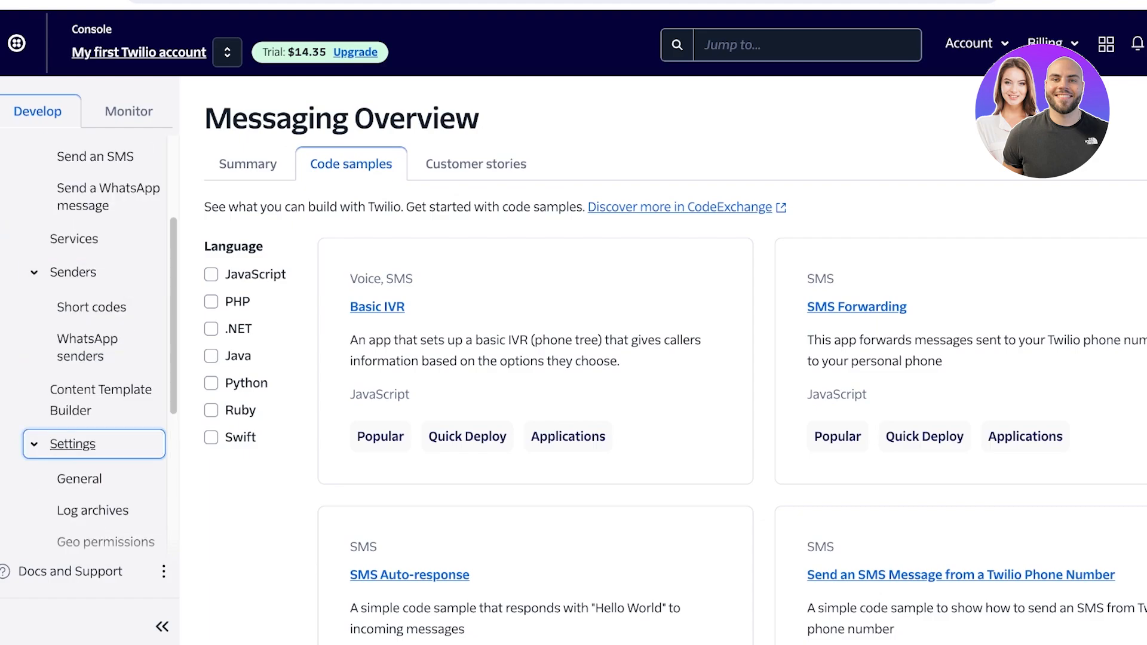
pyautogui.scroll(-5, 89, 358)
pyautogui.click(82, 334)
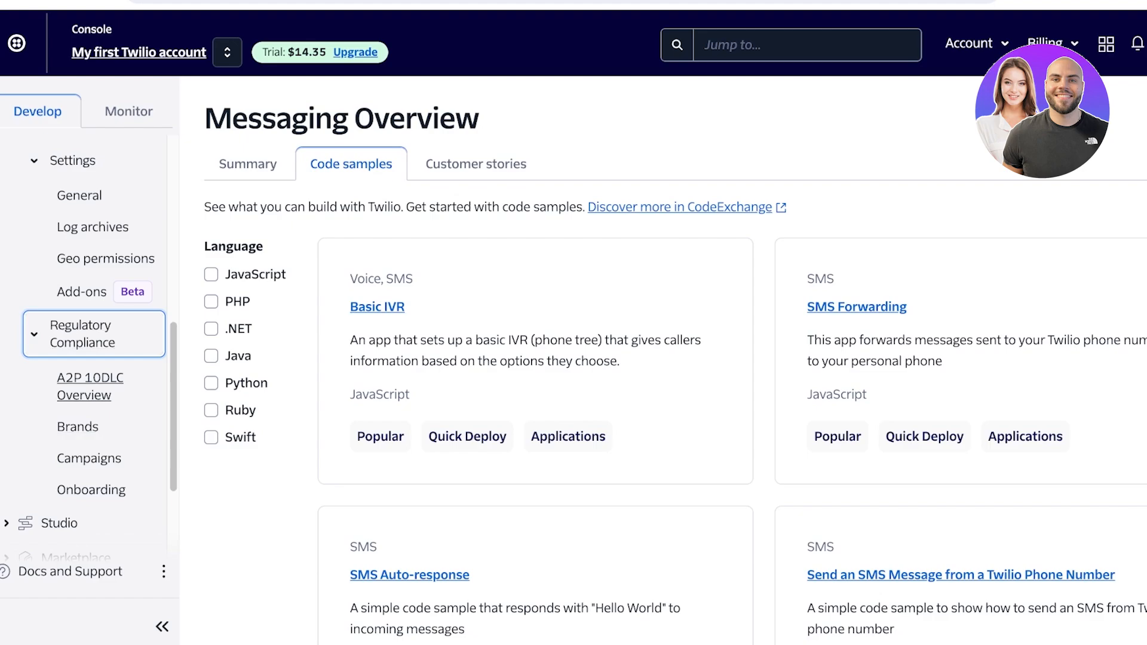
# Open the Send an SMS test page and focus the virtual phone recipient field
pyautogui.scroll(3, 84, 502)
pyautogui.scroll(3, 83, 502)
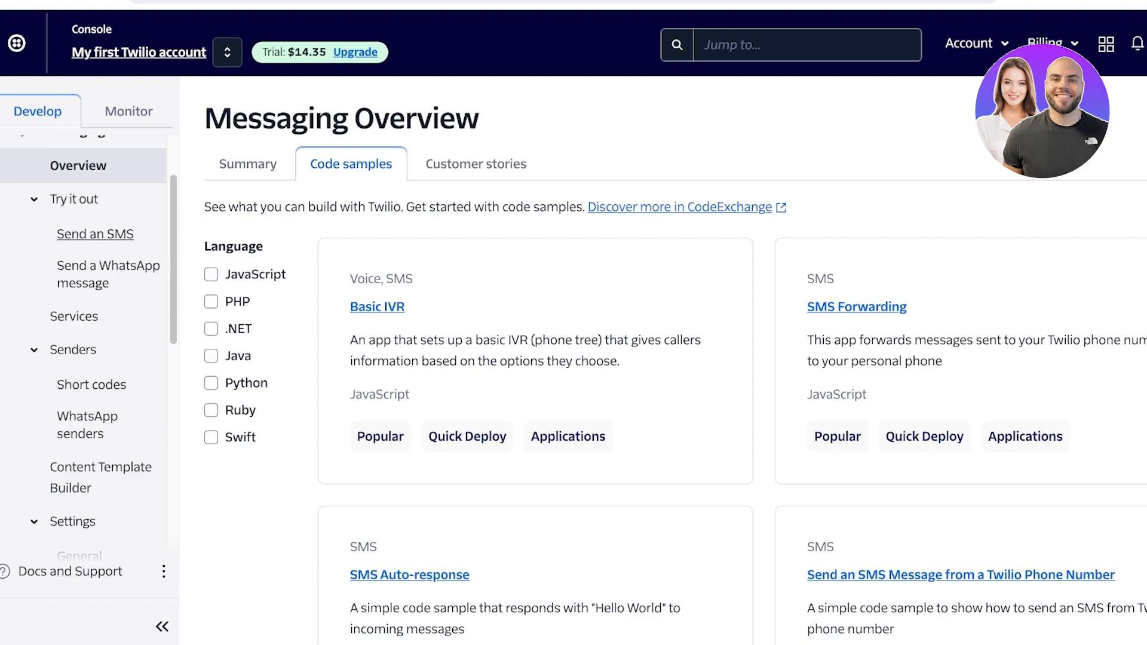
pyautogui.click(95, 235)
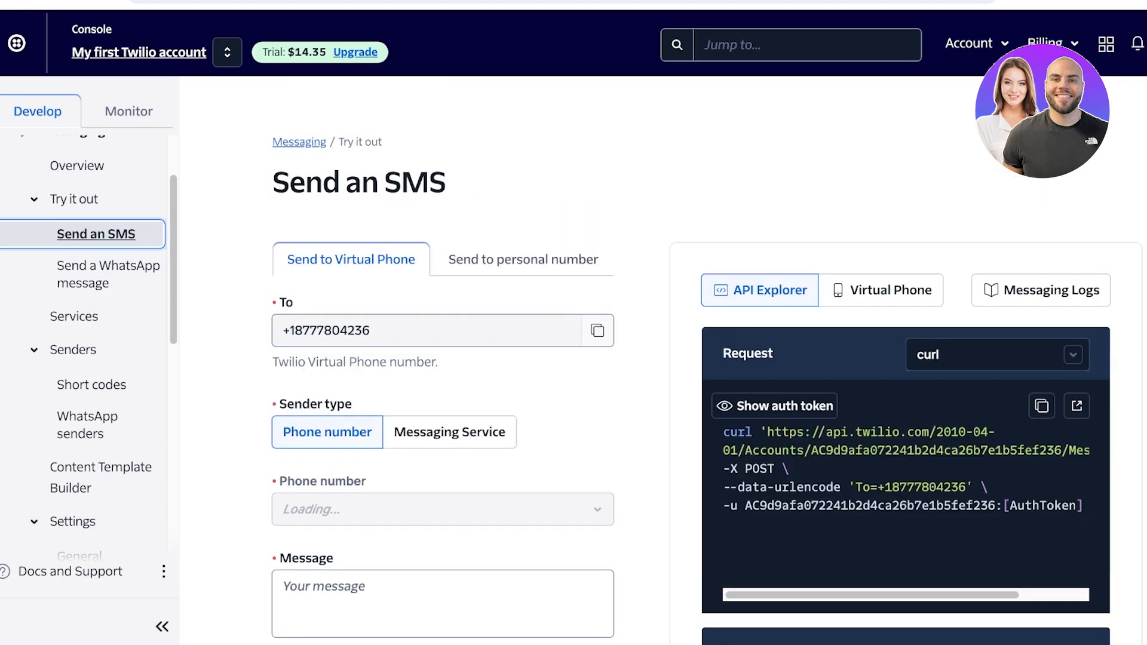
pyautogui.click(427, 330)
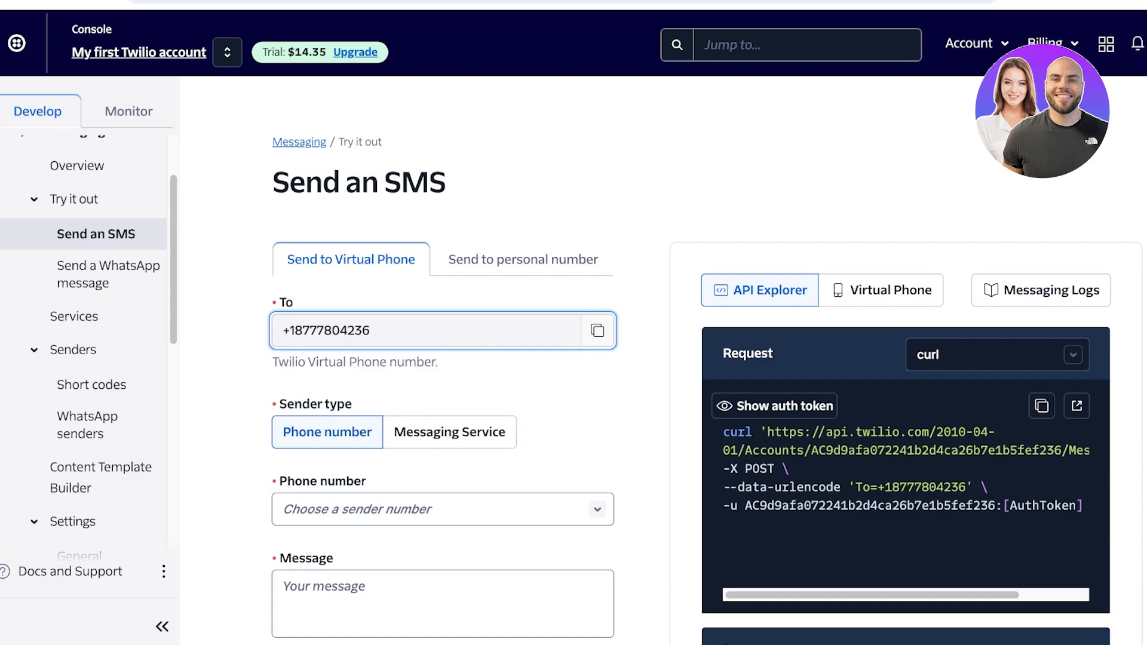
# Check the Messaging Service option, return the sender type to Phone number and select the account's sender number
pyautogui.click(450, 432)
pyautogui.scroll(-1, 450, 432)
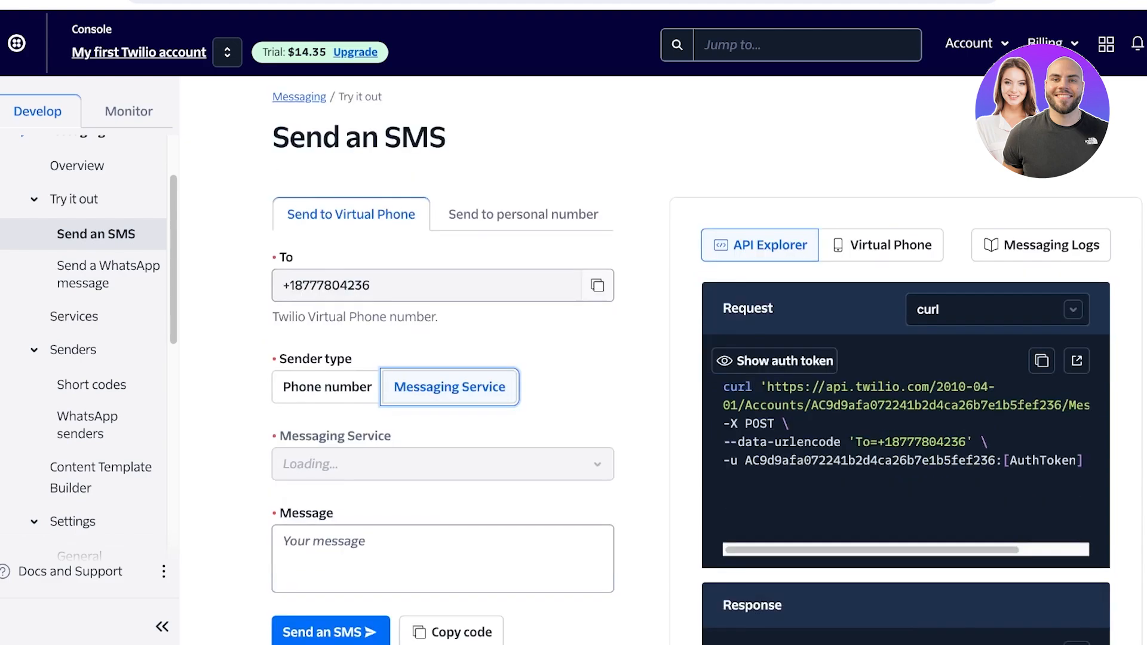
pyautogui.scroll(-2, 450, 388)
pyautogui.click(443, 353)
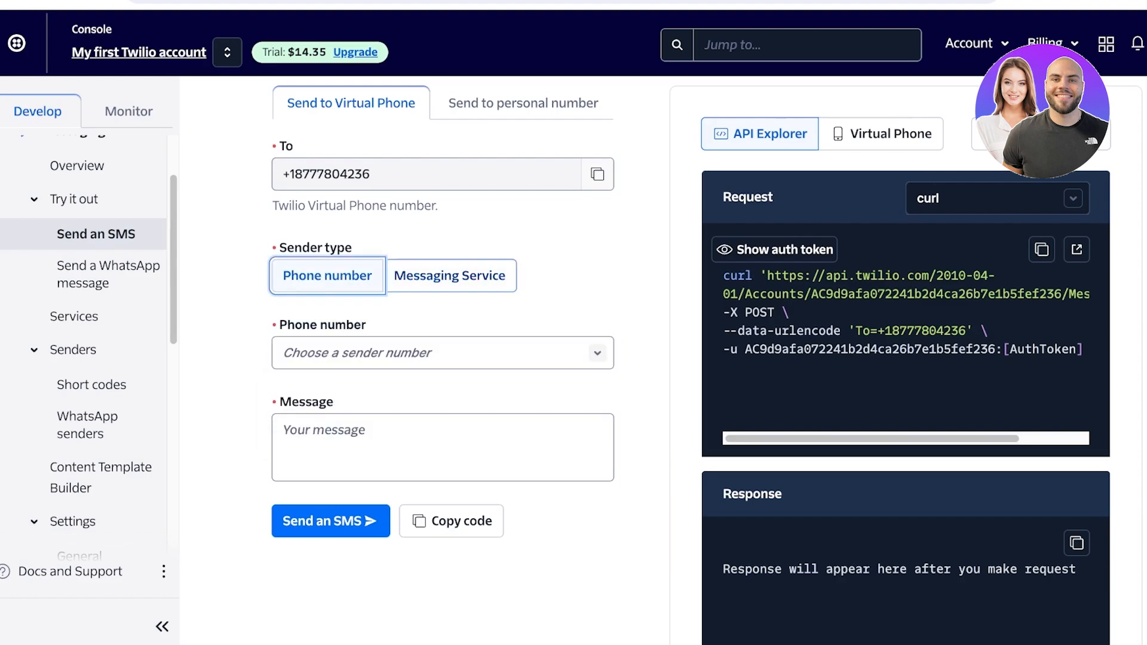
pyautogui.click(442, 353)
pyautogui.click(383, 426)
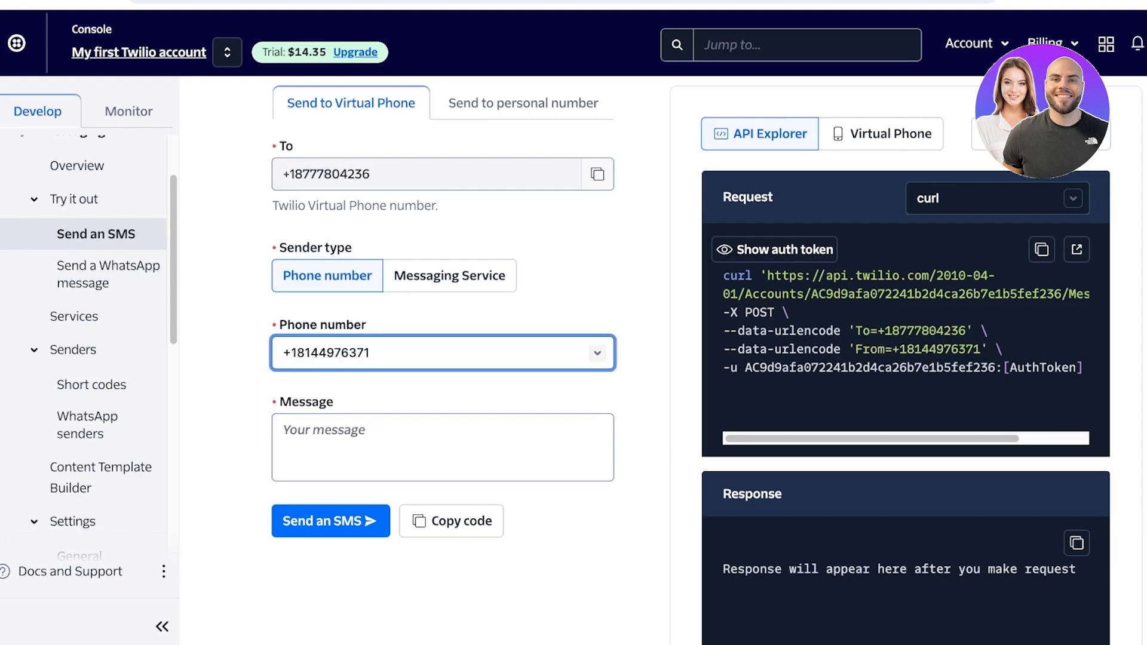
pyautogui.scroll(3, 705, 359)
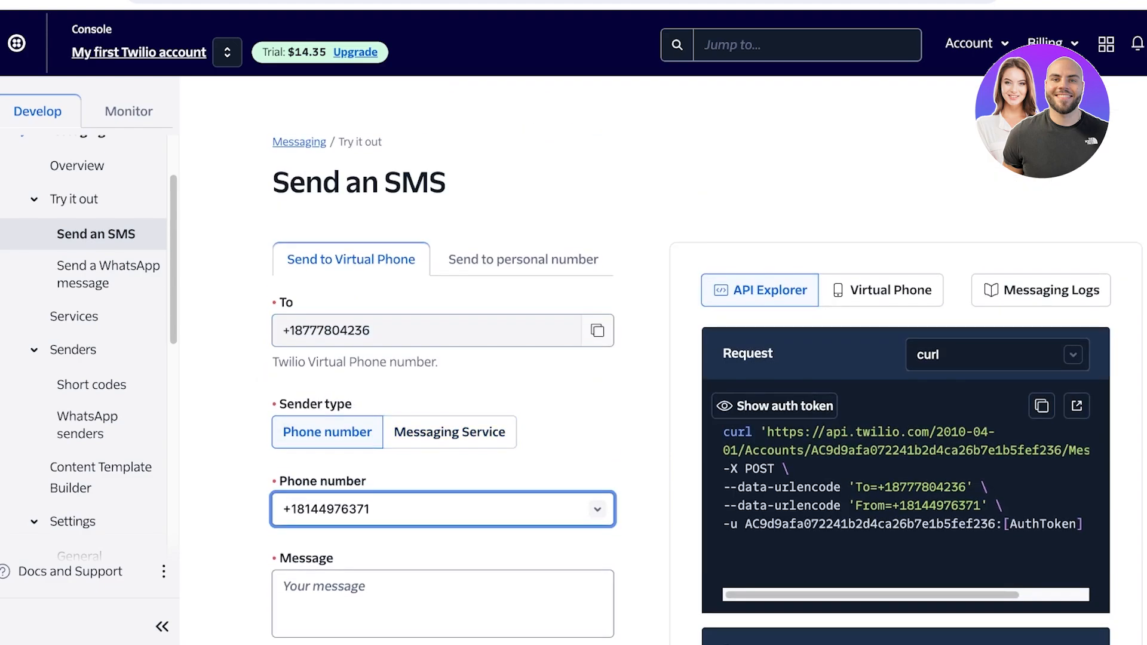
pyautogui.scroll(-3, 705, 358)
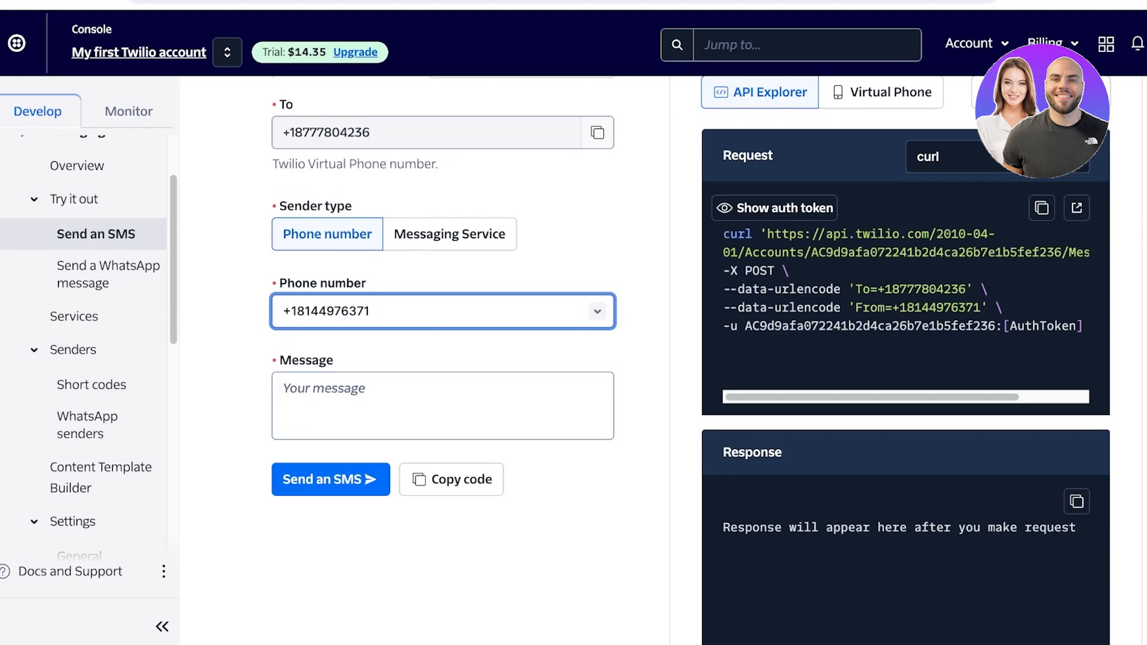
pyautogui.scroll(1, 663, 358)
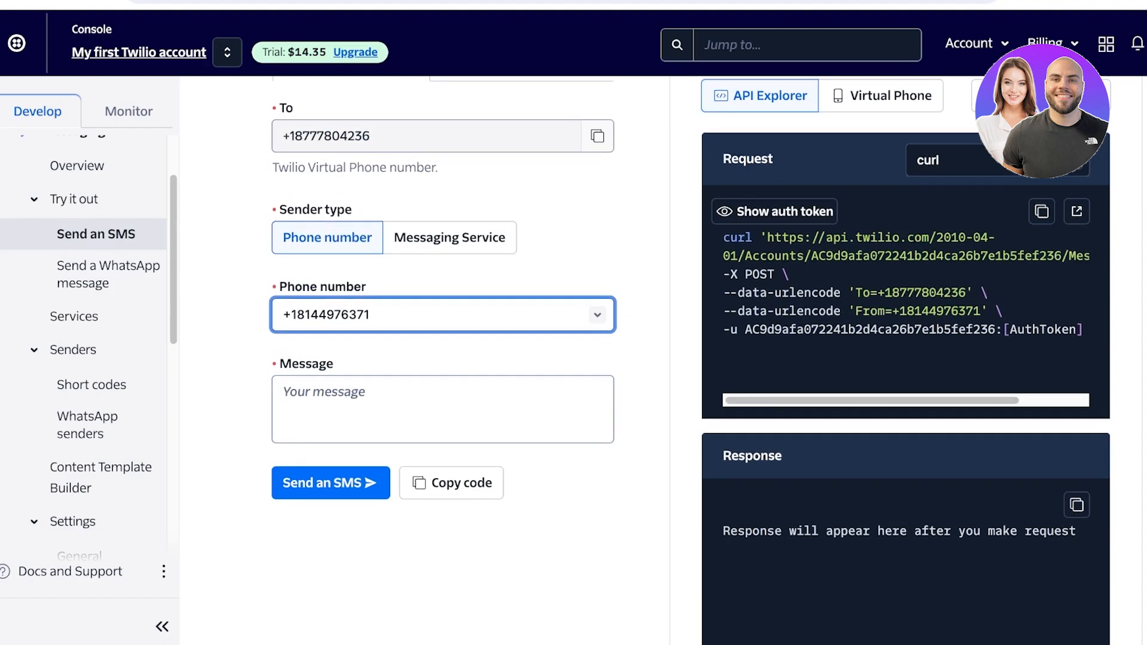
# Open the Active numbers list under Phone Numbers and review the number's capabilities and webhook configuration
pyautogui.click(442, 314)
pyautogui.click(443, 315)
pyautogui.scroll(1, 443, 358)
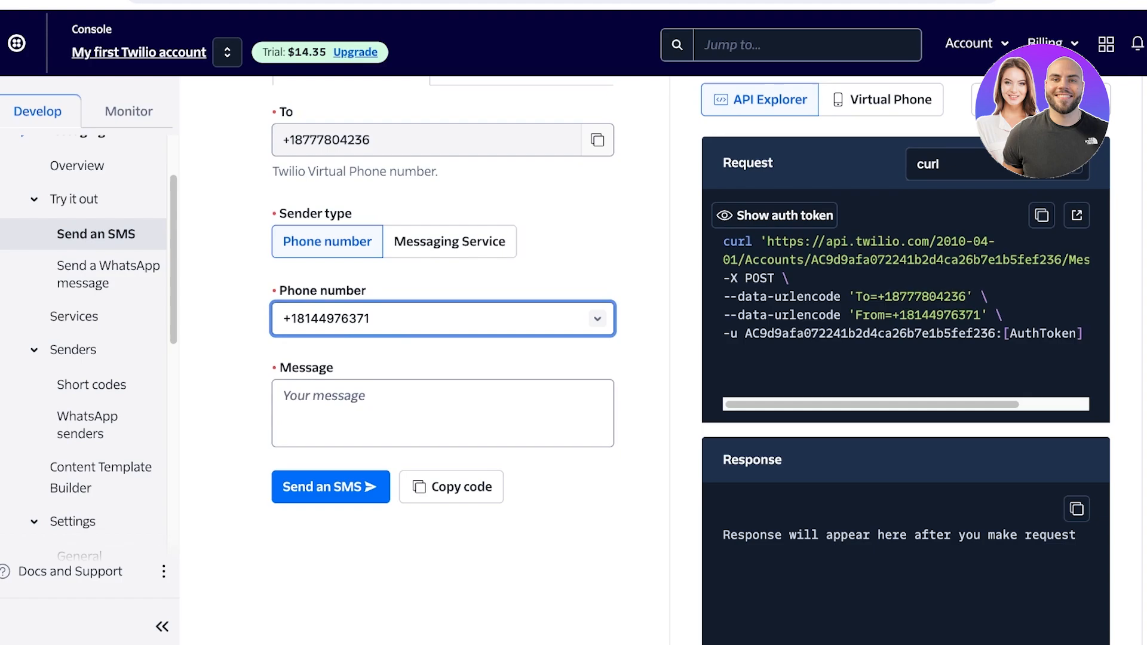
pyautogui.scroll(2, 77, 258)
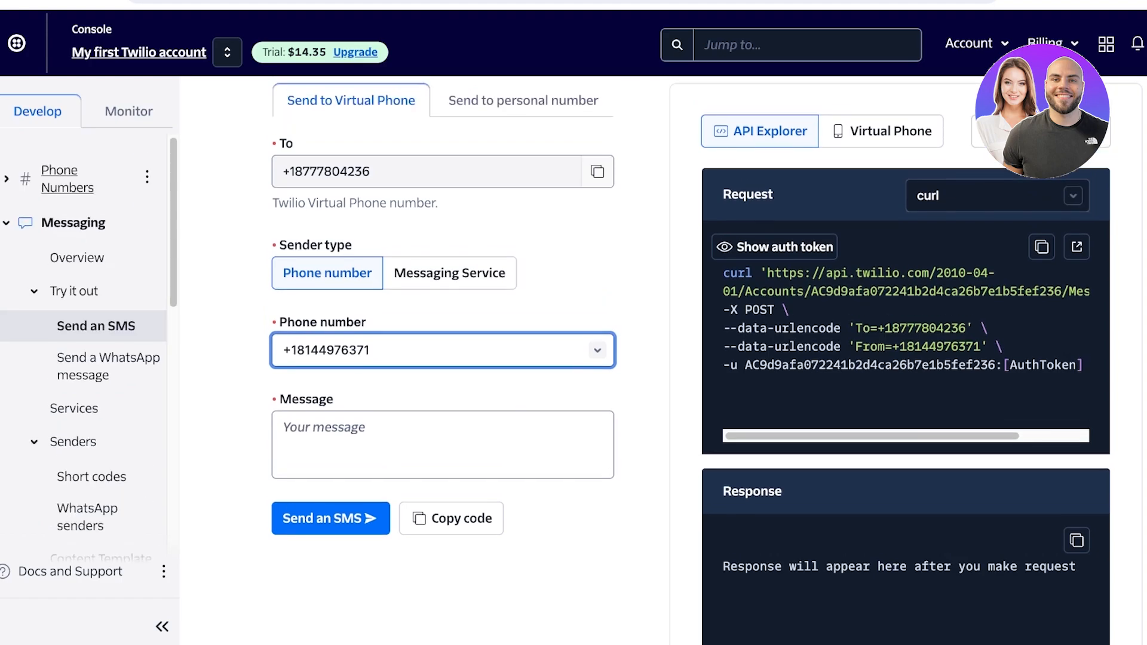
pyautogui.click(59, 179)
pyautogui.click(72, 220)
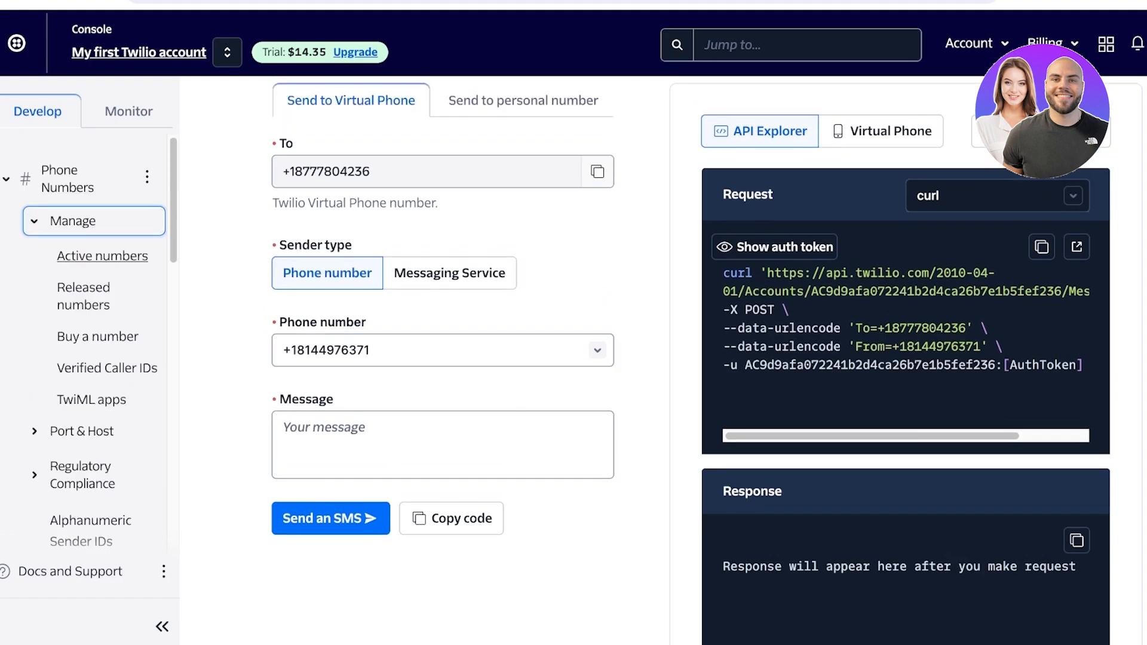
pyautogui.click(102, 256)
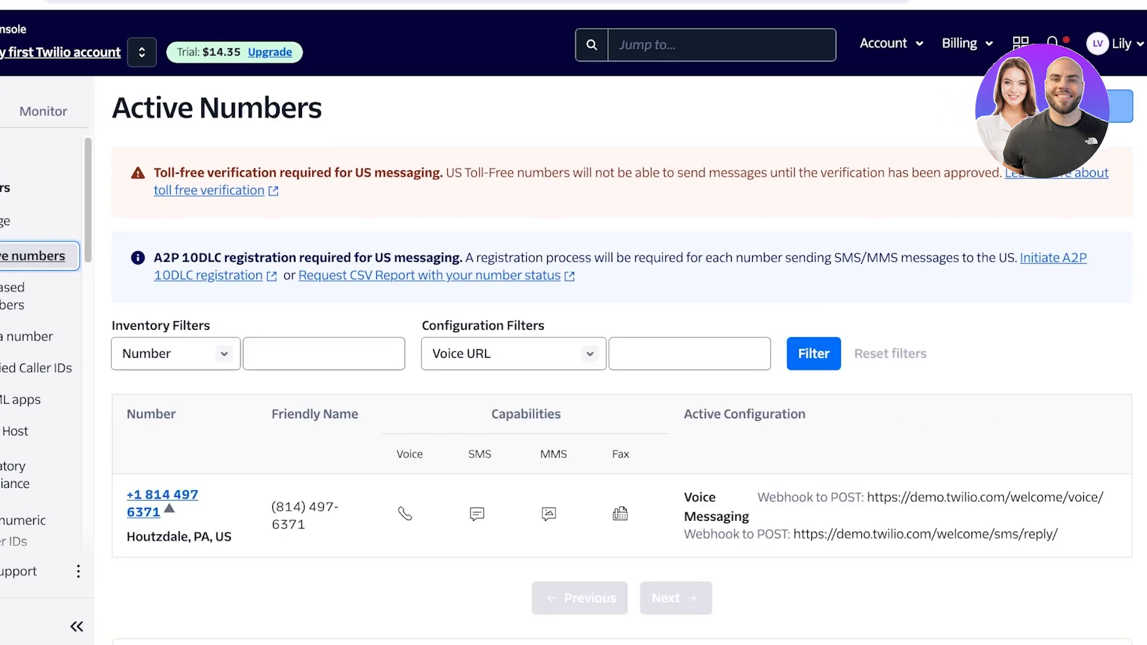
pyautogui.scroll(-1, 622, 358)
pyautogui.scroll(-2, 622, 358)
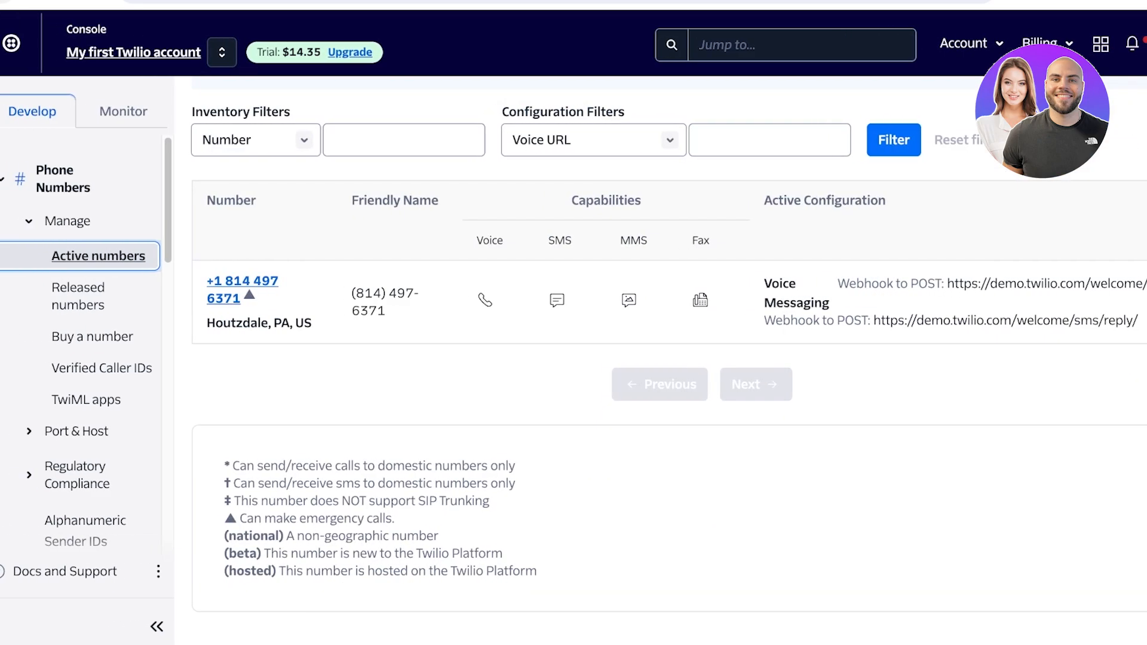
# Return to the Messaging section, expand Try it out and reopen the Send an SMS test page
pyautogui.hotkey('alt', 'Left')
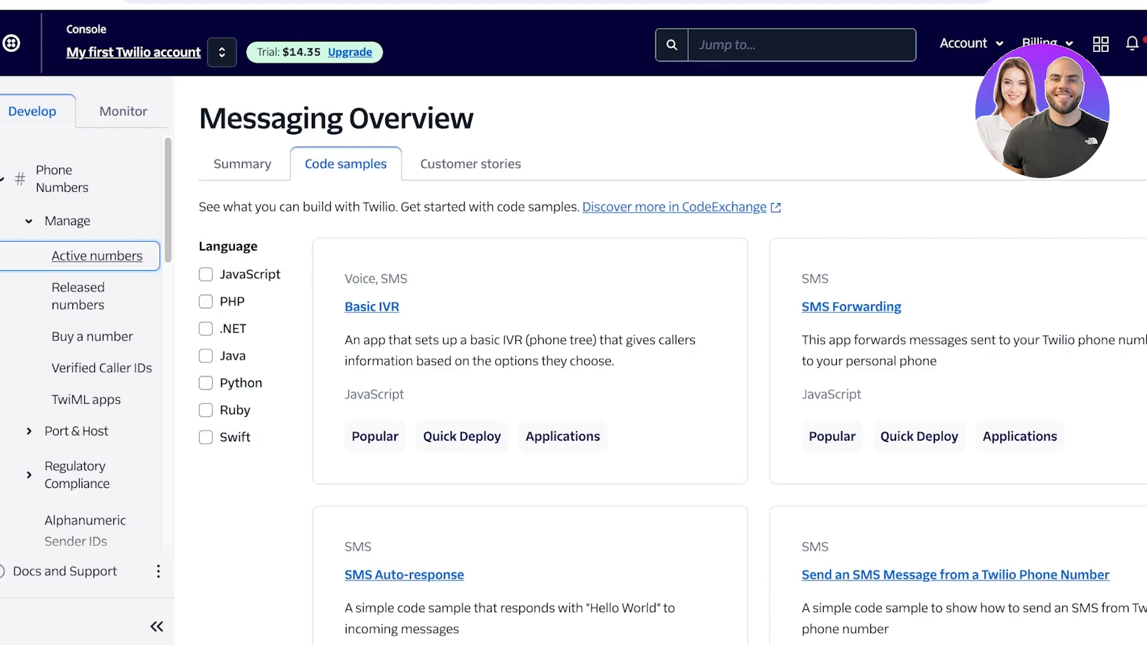
pyautogui.scroll(-7, 98, 355)
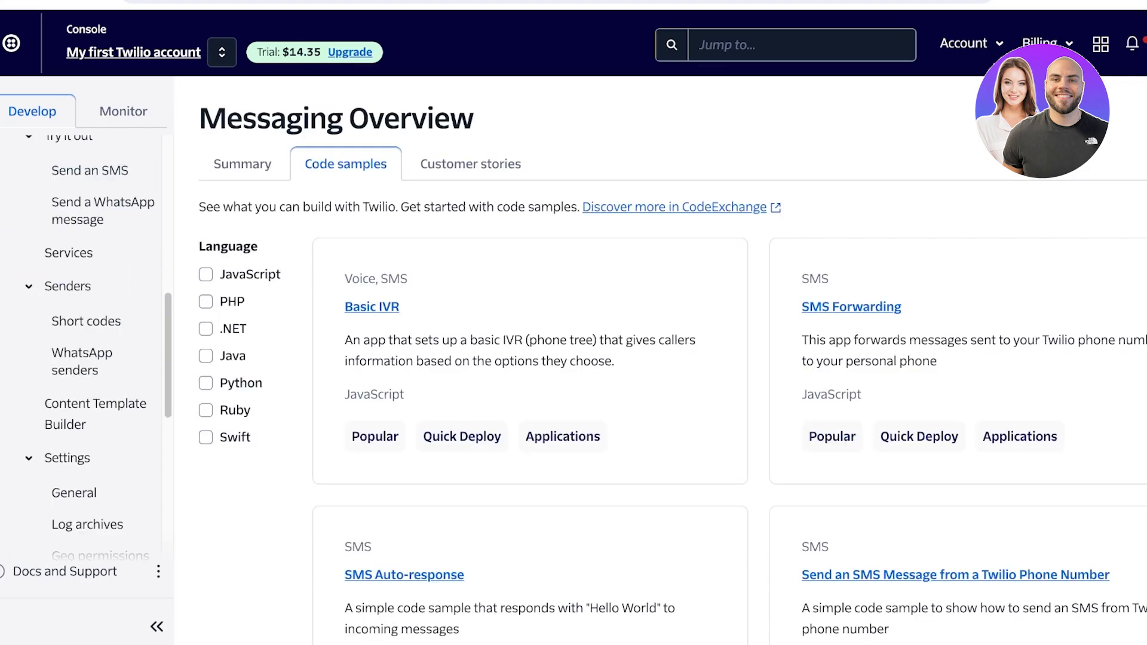
pyautogui.scroll(-6, 98, 356)
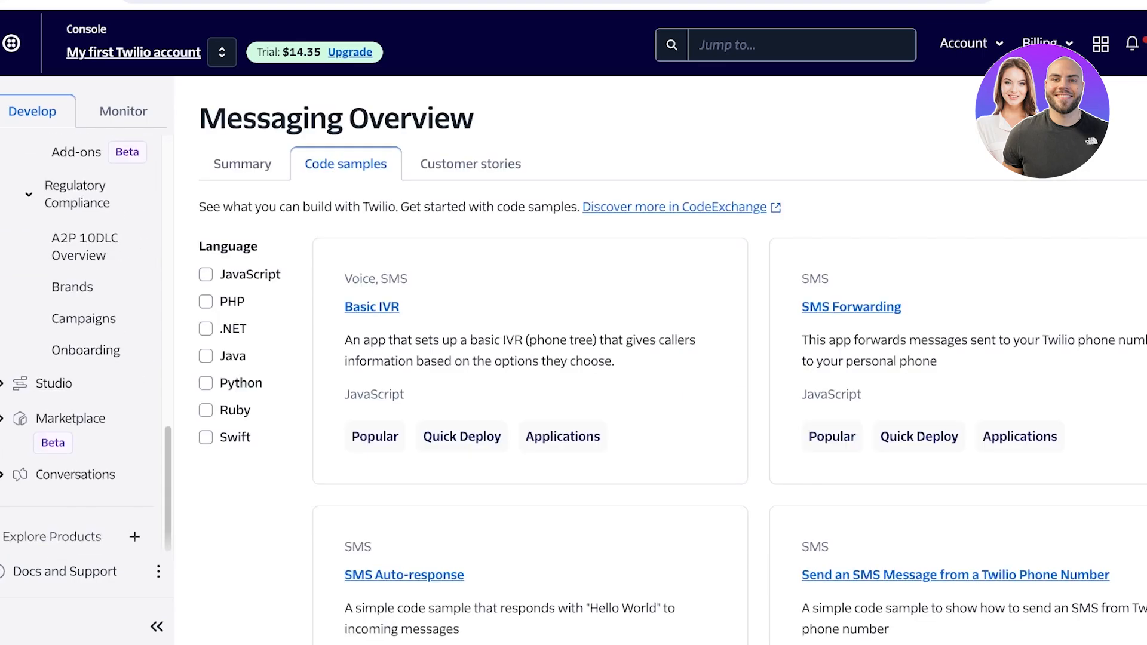
pyautogui.scroll(8, 84, 356)
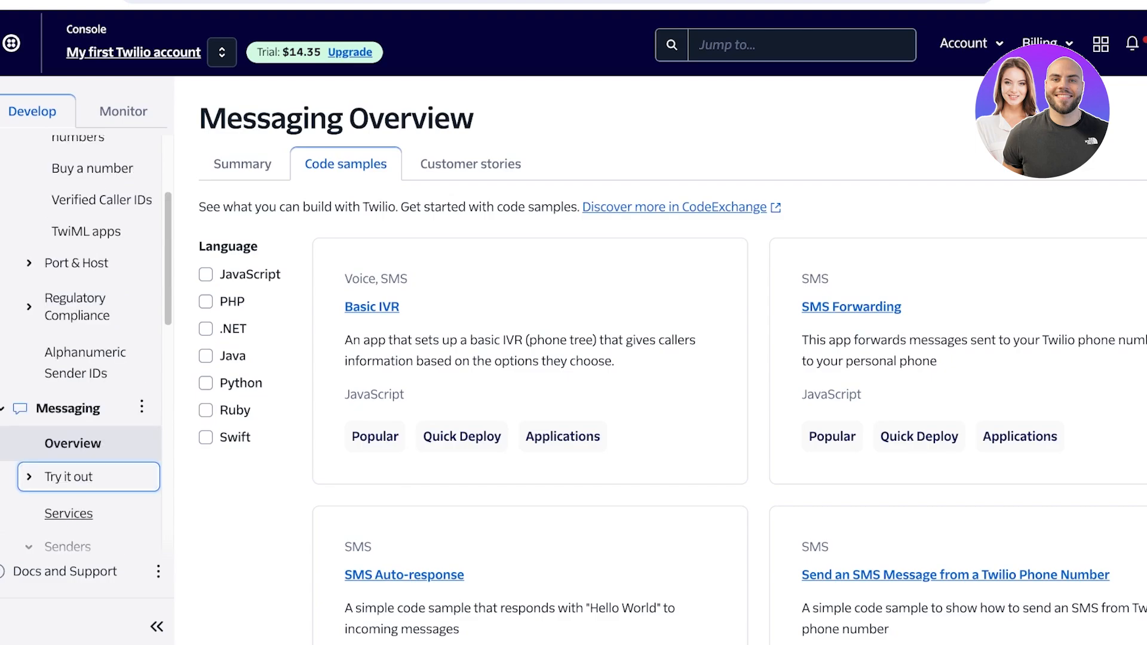
pyautogui.scroll(-3, 68, 543)
pyautogui.click(71, 282)
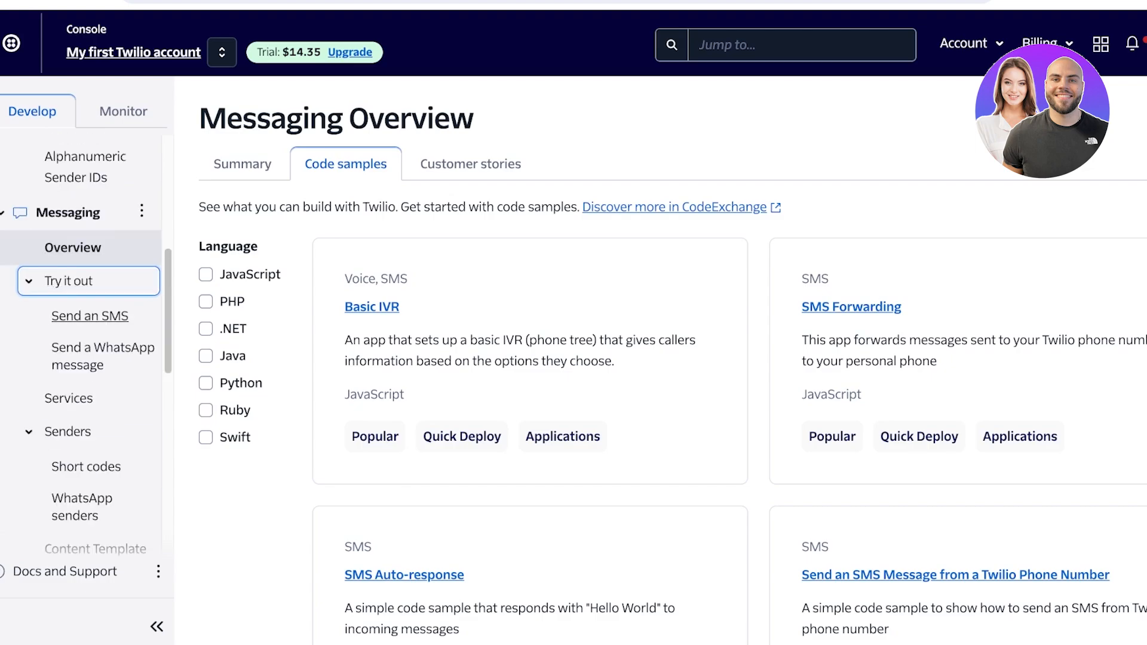
pyautogui.click(90, 351)
pyautogui.click(90, 317)
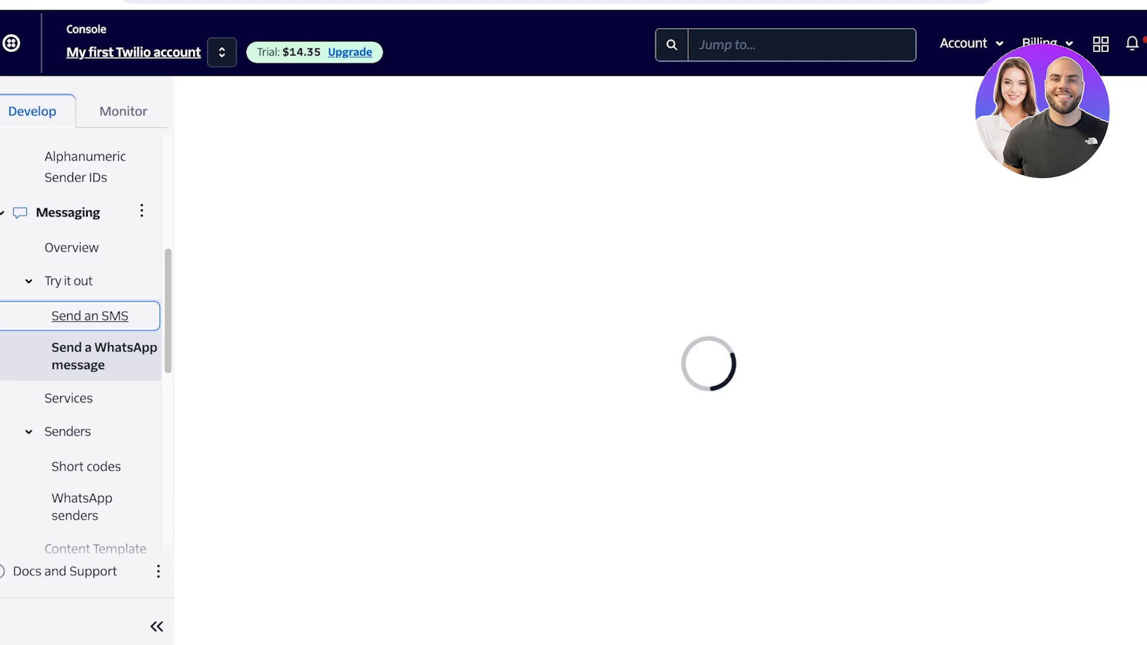
pyautogui.scroll(-3, 598, 359)
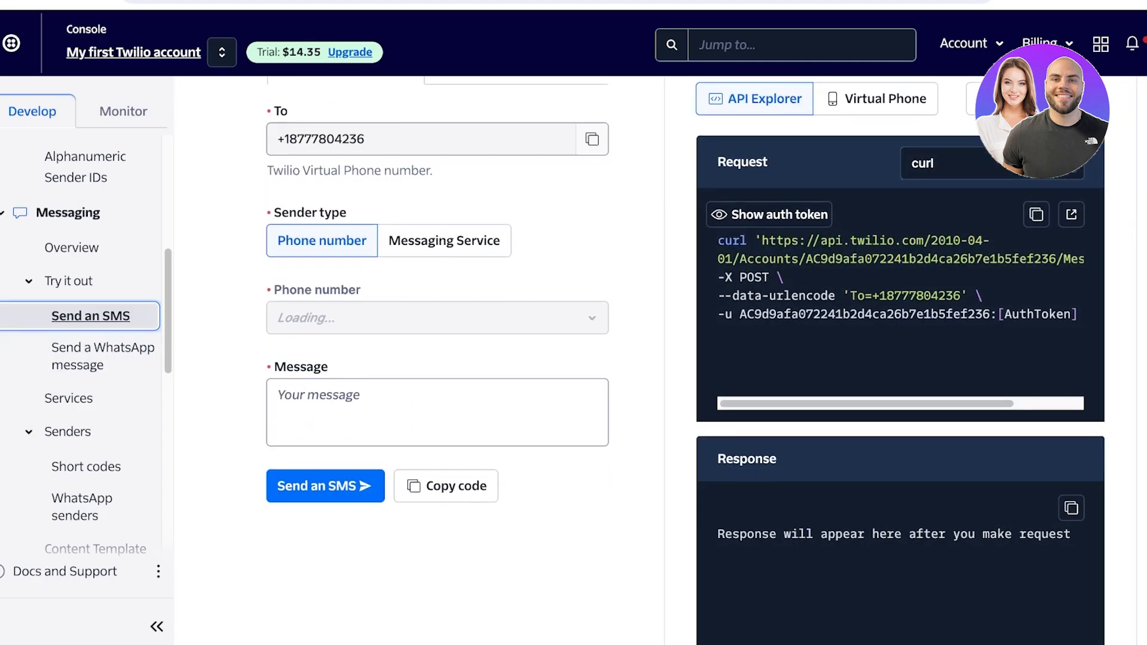
# Select the account's sender number for the test SMS and focus the empty message field
pyautogui.click(437, 318)
pyautogui.click(339, 391)
pyautogui.click(438, 412)
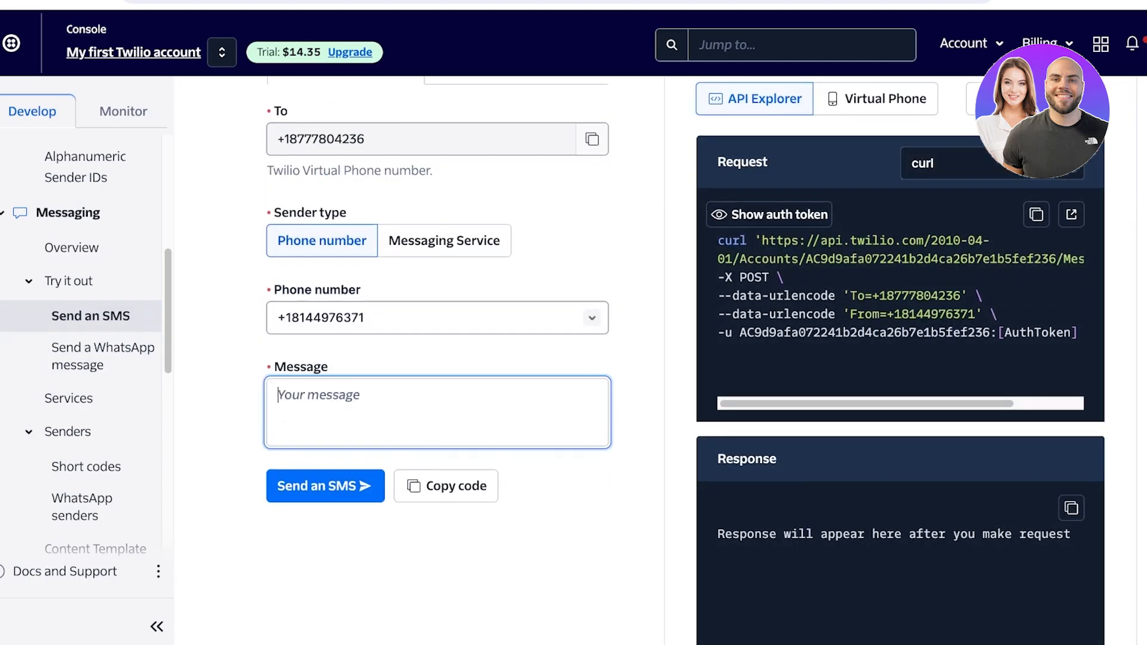
pyautogui.write('A')
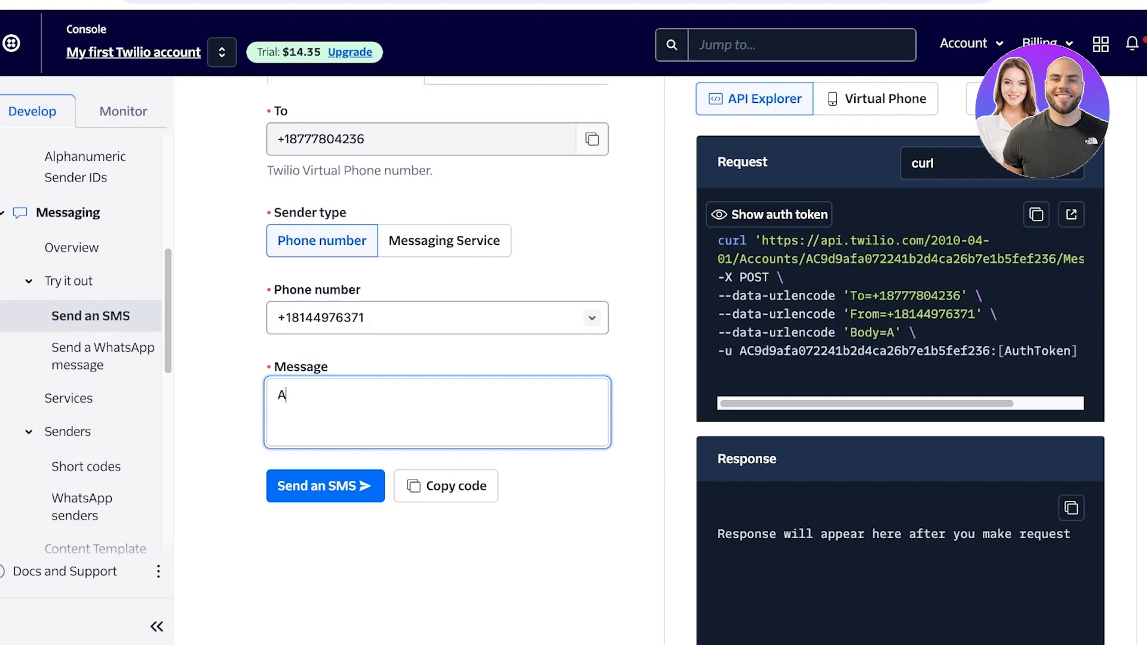
pyautogui.press('BackSpace')
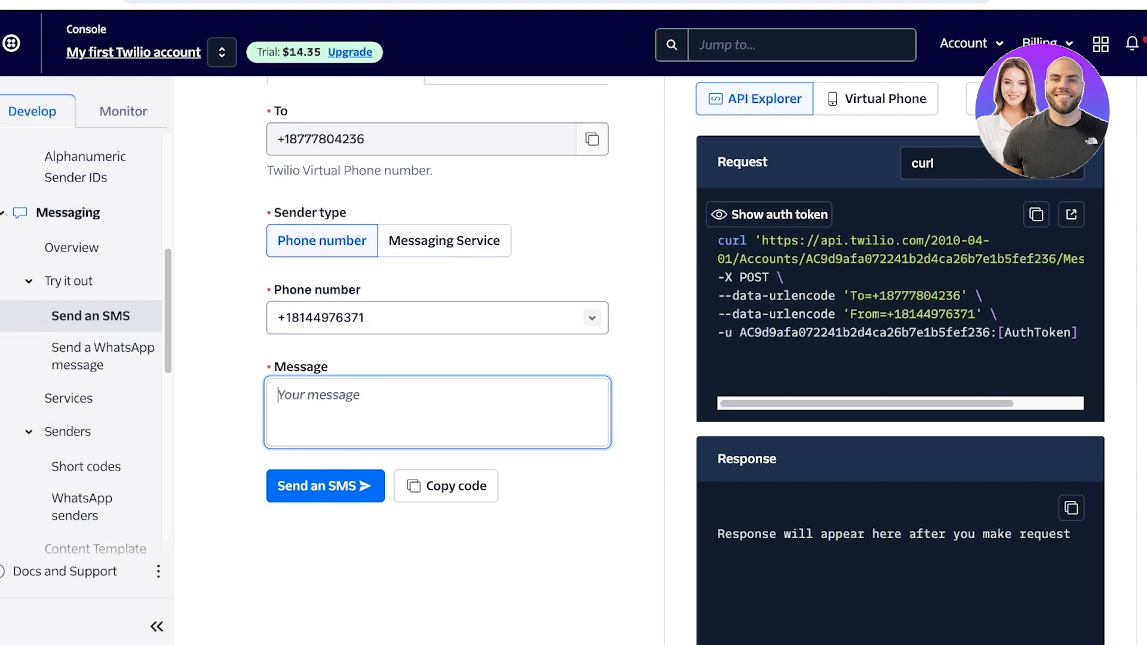
# Preview the virtual phone view beside the form and switch back to the API Explorer
pyautogui.click(877, 98)
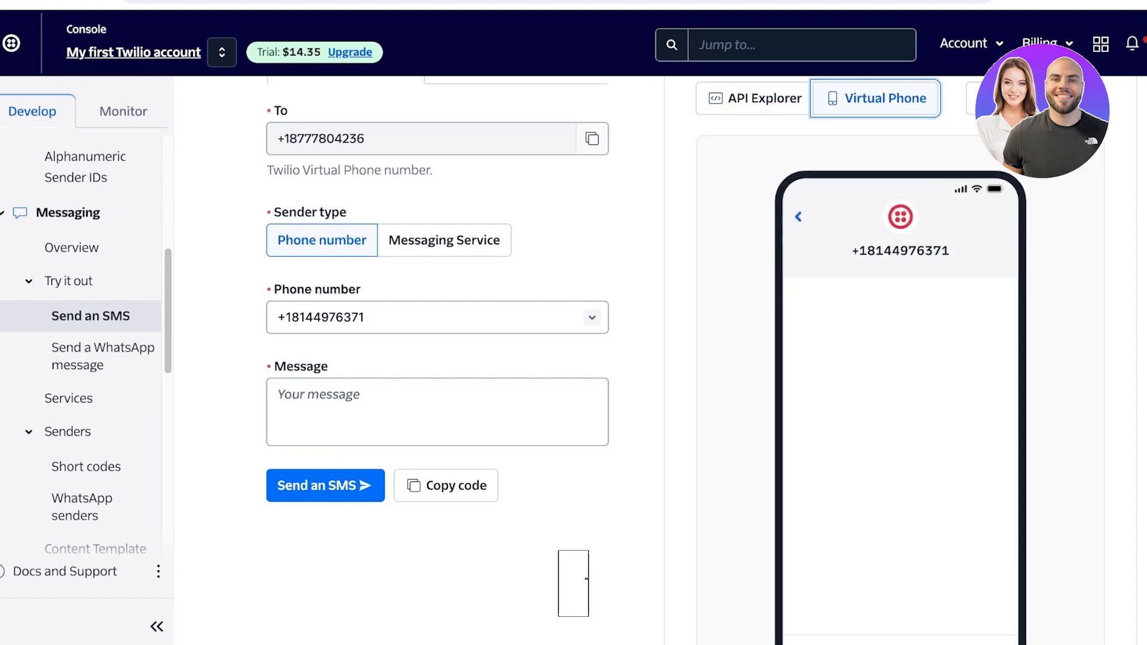
pyautogui.scroll(-3, 436, 358)
pyautogui.scroll(5, 436, 359)
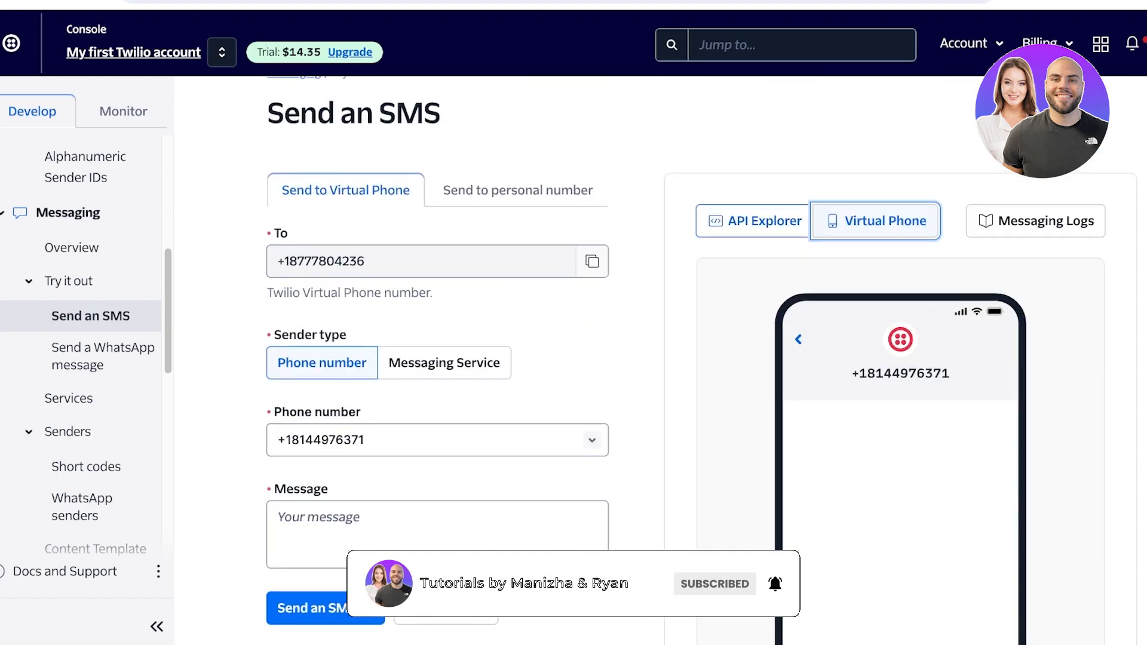
pyautogui.click(755, 221)
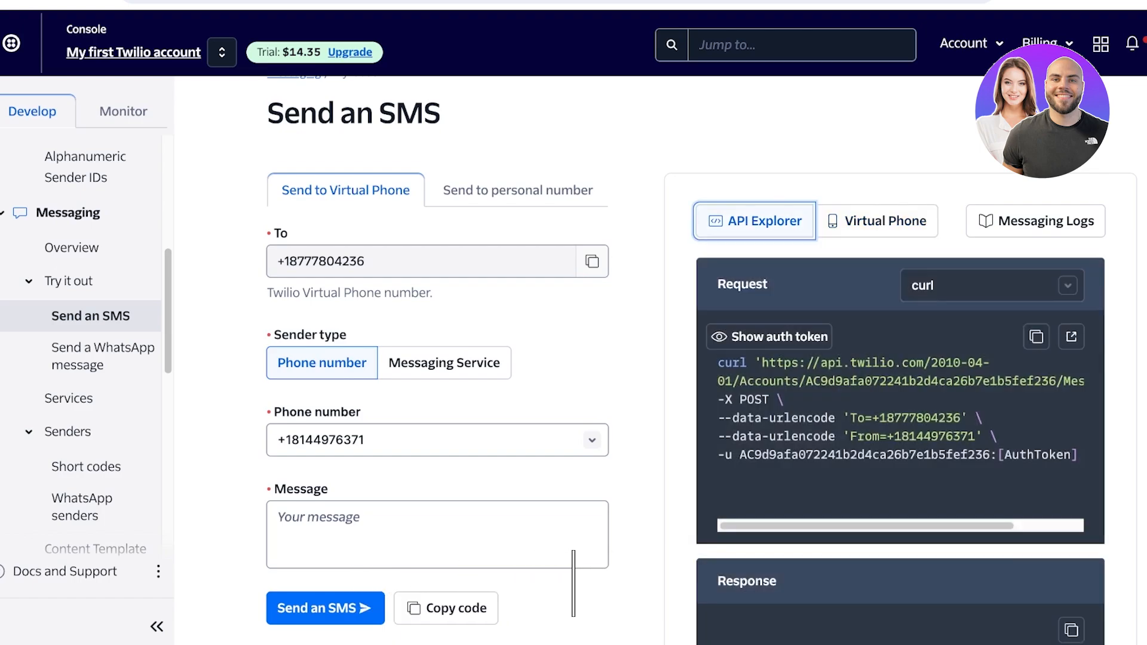
# Enter "Hey, Welcome to Emerald!" as the message of the test SMS
pyautogui.scroll(-3, 438, 358)
pyautogui.click(437, 359)
pyautogui.write('A')
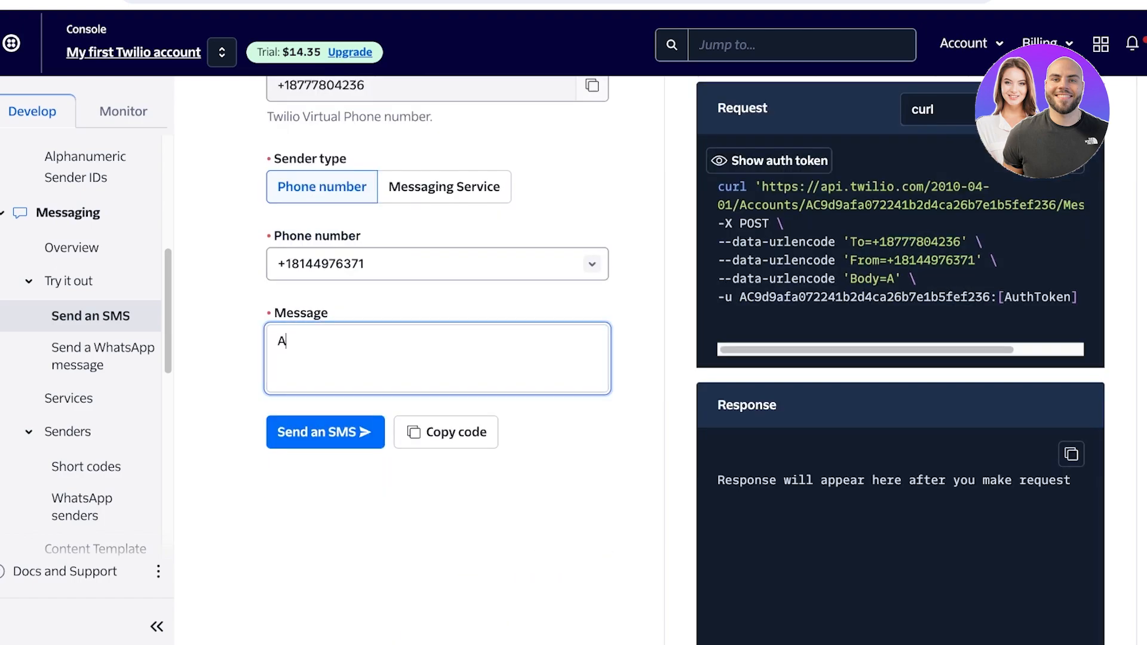
pyautogui.press('BackSpace')
pyautogui.write('Hey, Welcome to ')
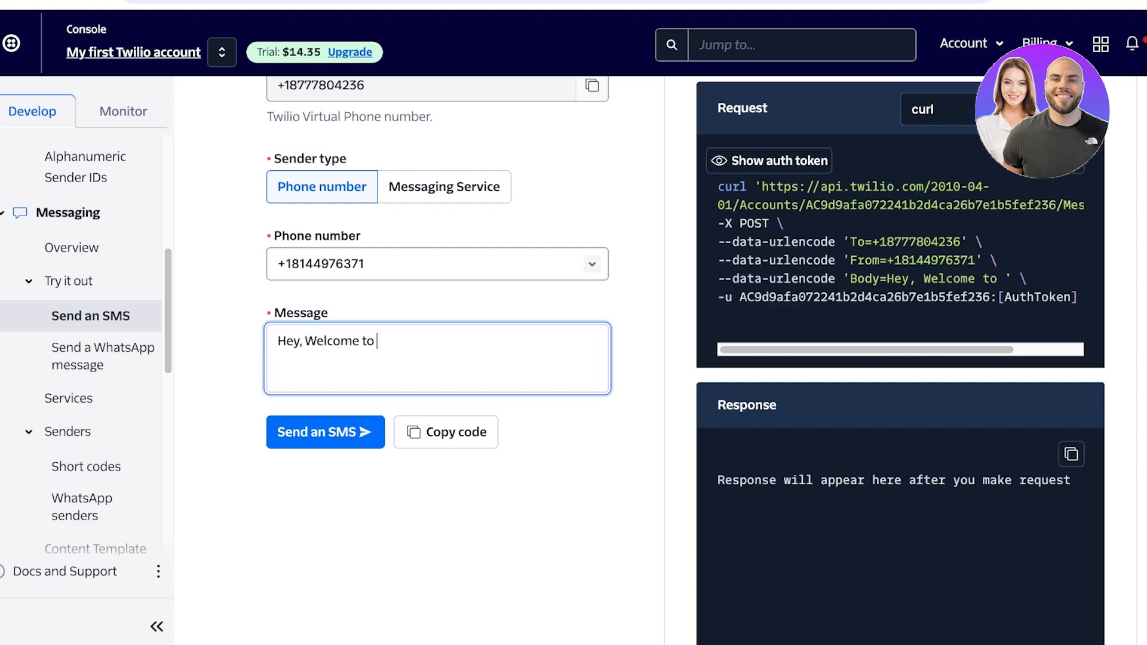
pyautogui.write('Emerald!')
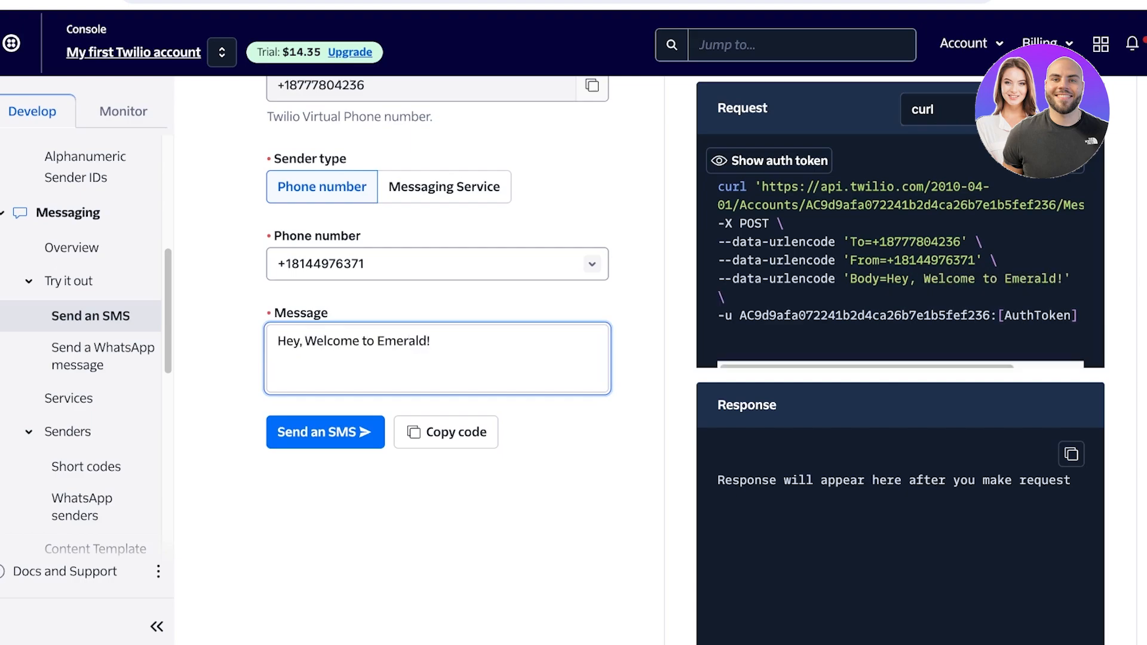
# Show the virtual phone view and send the test SMS
pyautogui.scroll(4, 658, 358)
pyautogui.click(877, 270)
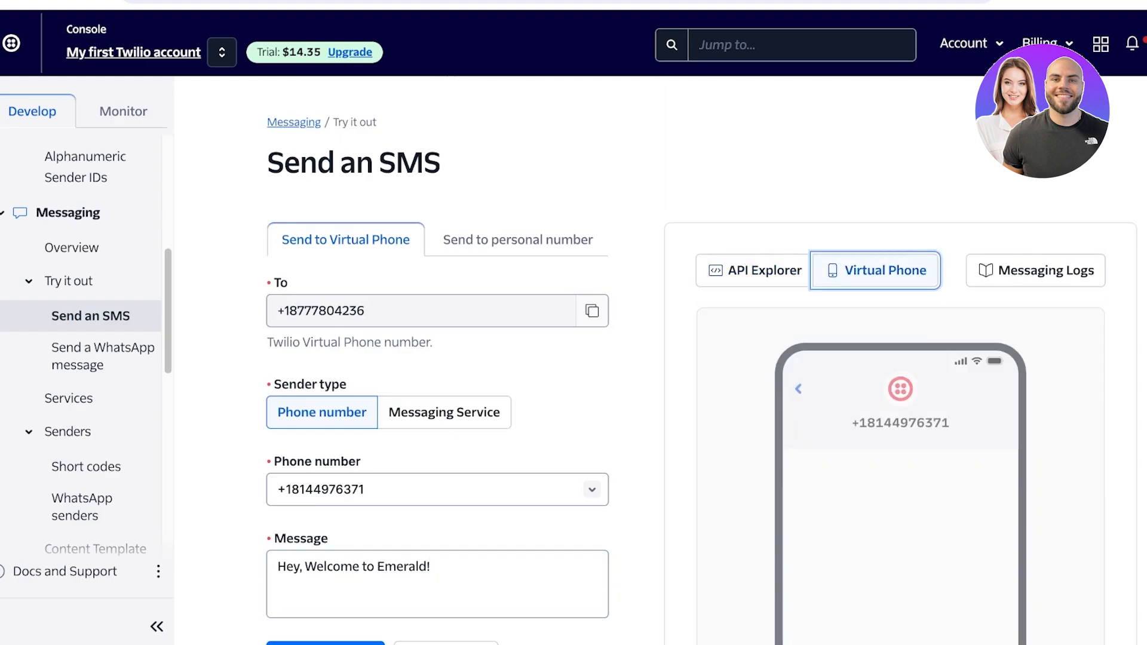
pyautogui.scroll(-5, 877, 359)
pyautogui.scroll(3, 657, 359)
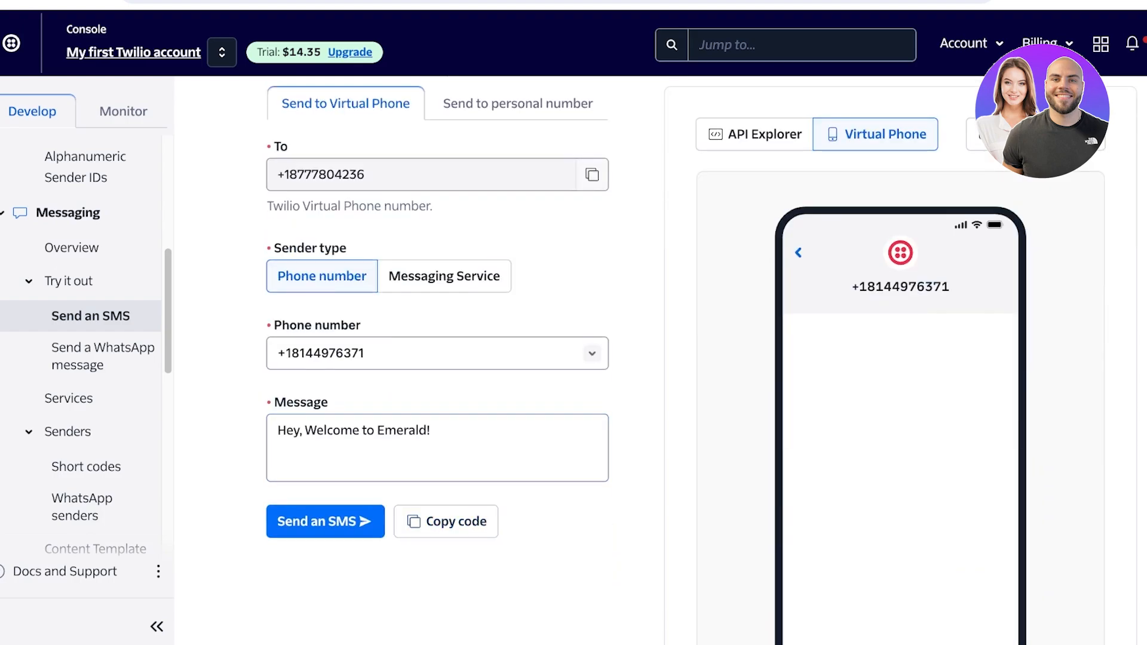
pyautogui.click(325, 522)
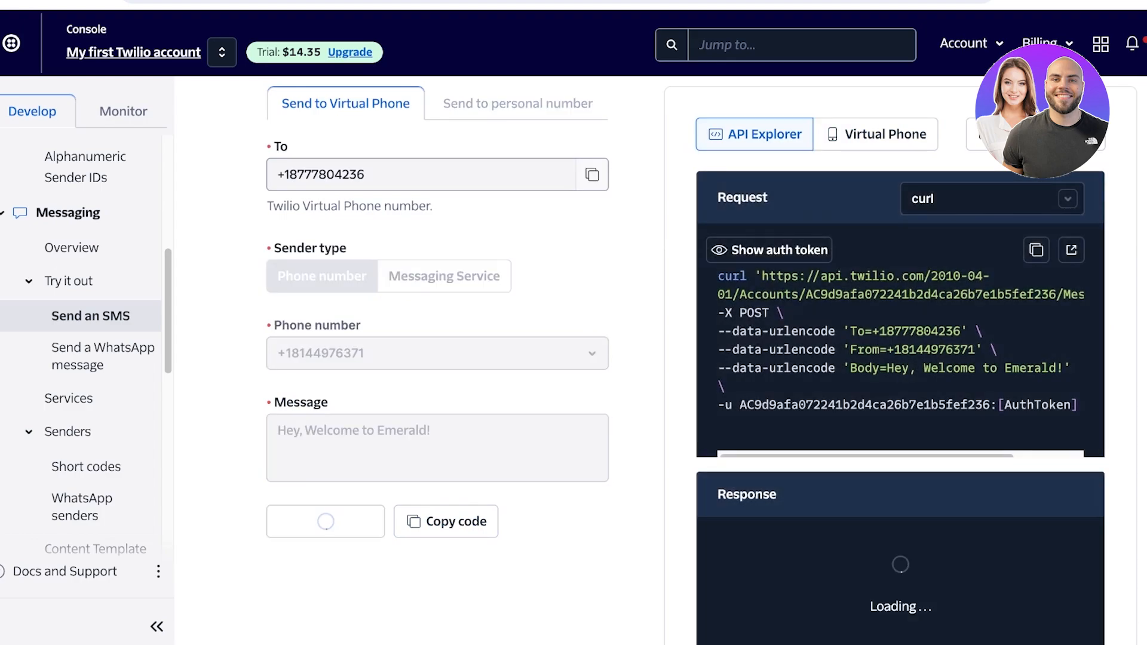
# Examine the message received on the virtual phone, including its text and sender number
pyautogui.scroll(-3, 657, 359)
pyautogui.scroll(1, 657, 358)
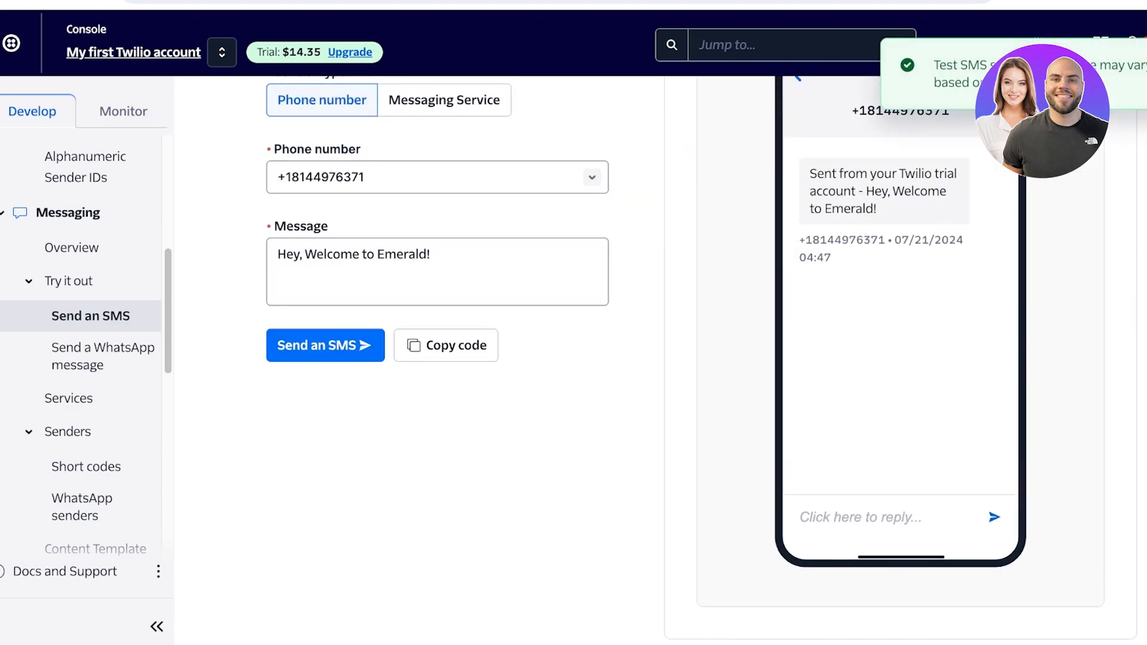
pyautogui.scroll(3, 658, 358)
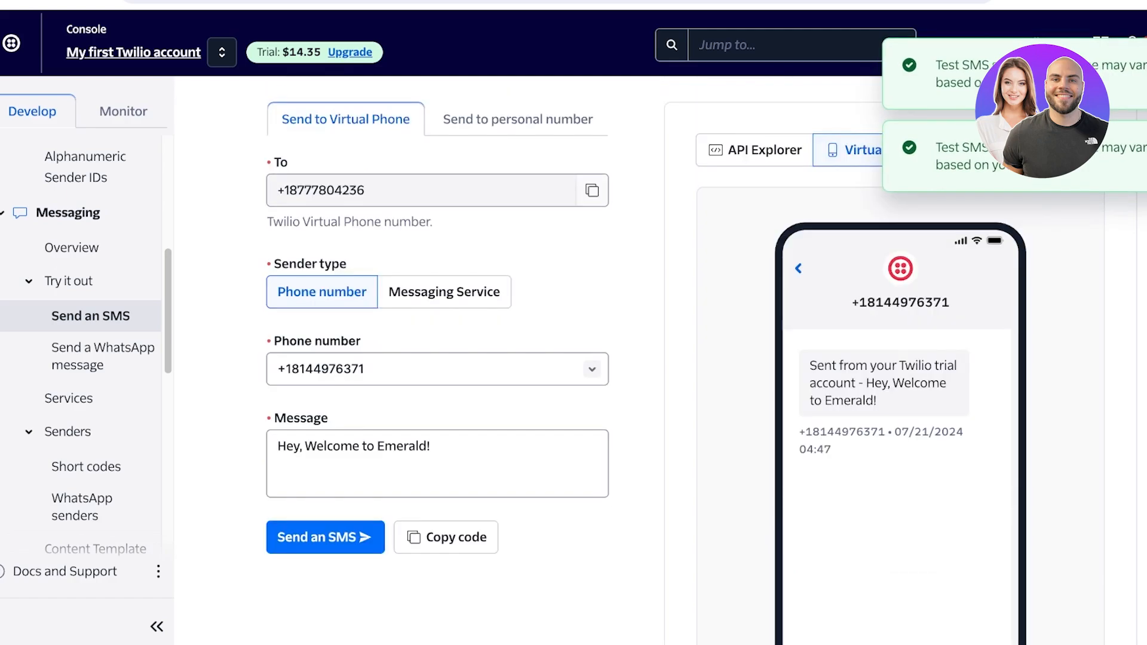
pyautogui.scroll(1, 657, 358)
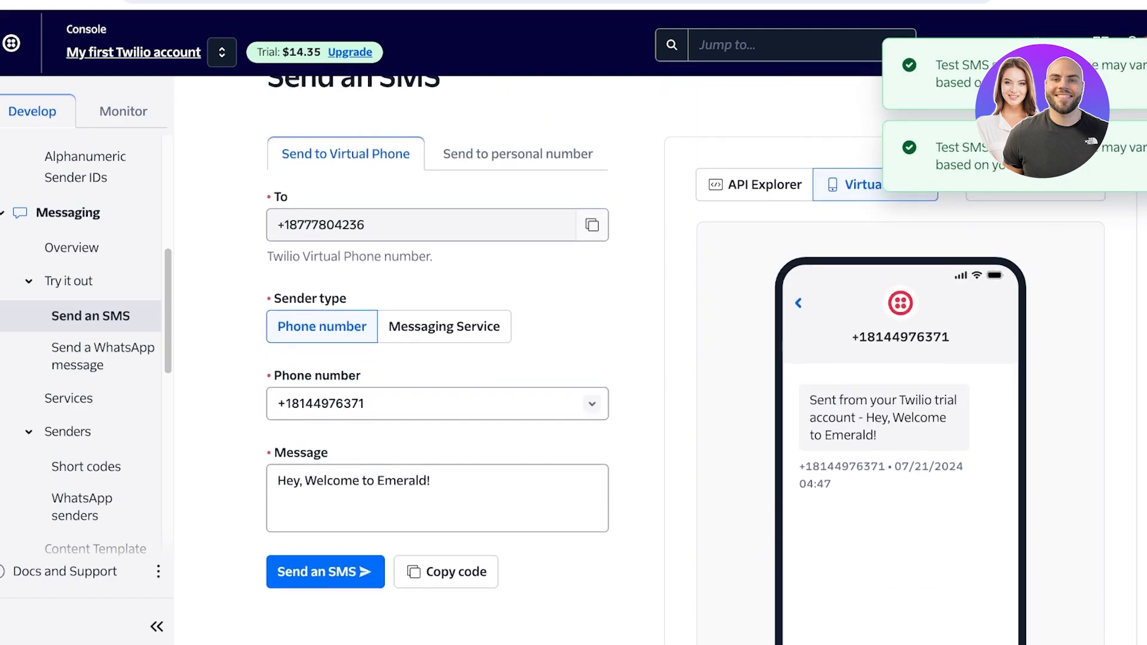
pyautogui.moveTo(859, 338); pyautogui.dragTo(942, 338)
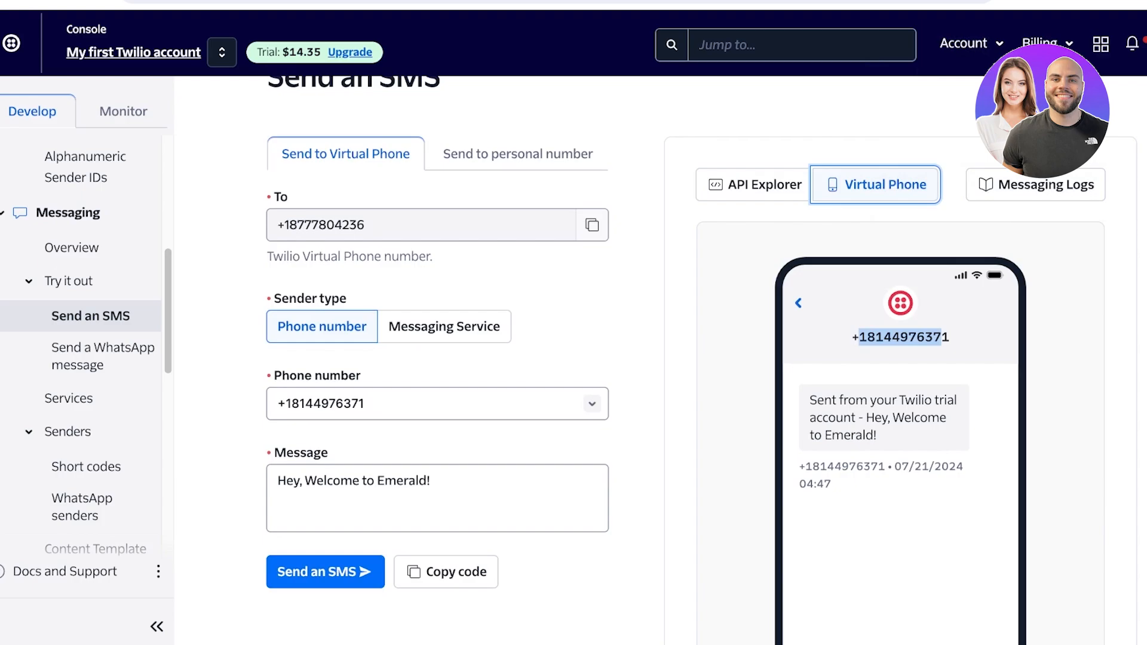
pyautogui.scroll(-3, 658, 358)
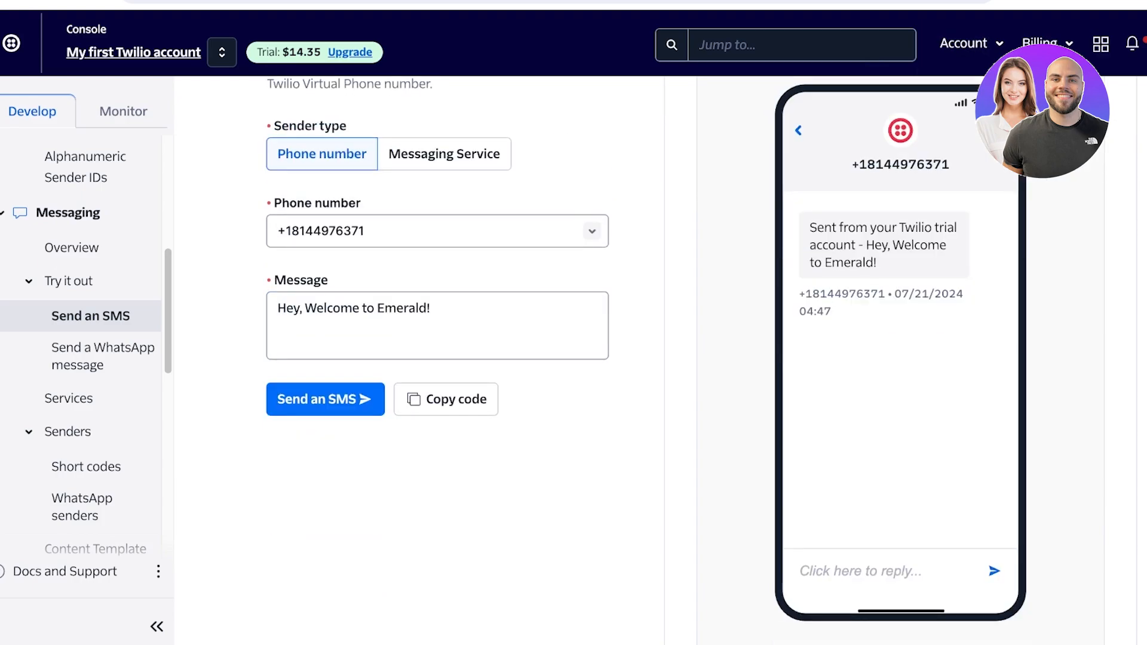
pyautogui.scroll(2, 657, 358)
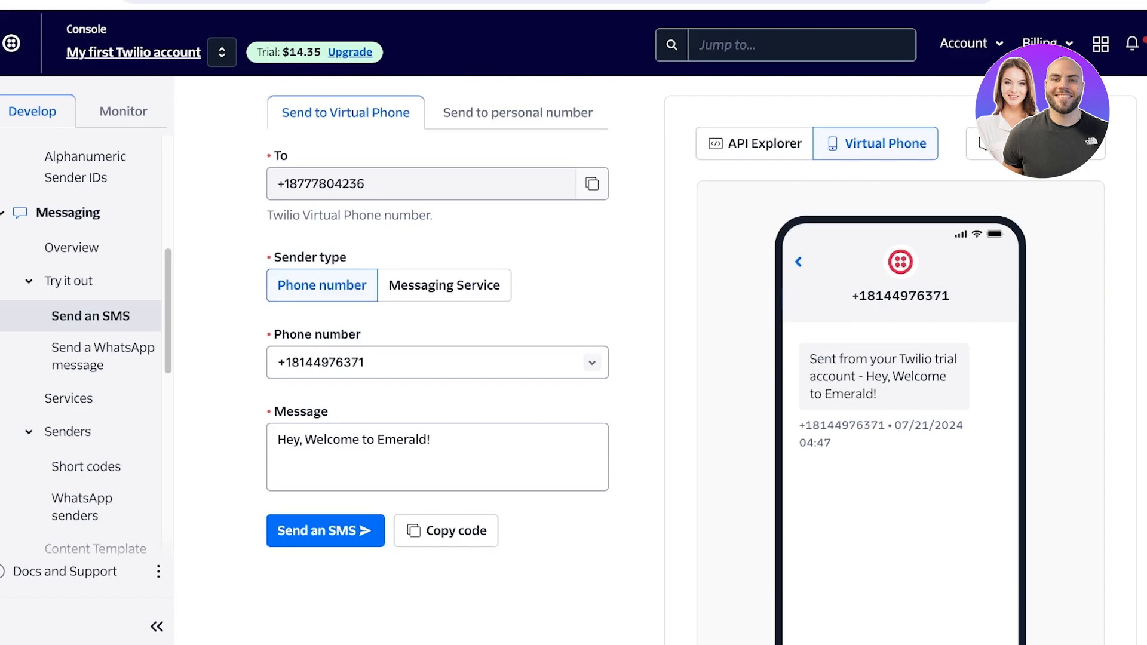
# Review the Send to personal number form and the WhatsApp sandbox activation terms, closing the terms without accepting them
pyautogui.click(518, 113)
pyautogui.scroll(-3, 371, 341)
pyautogui.scroll(4, 371, 359)
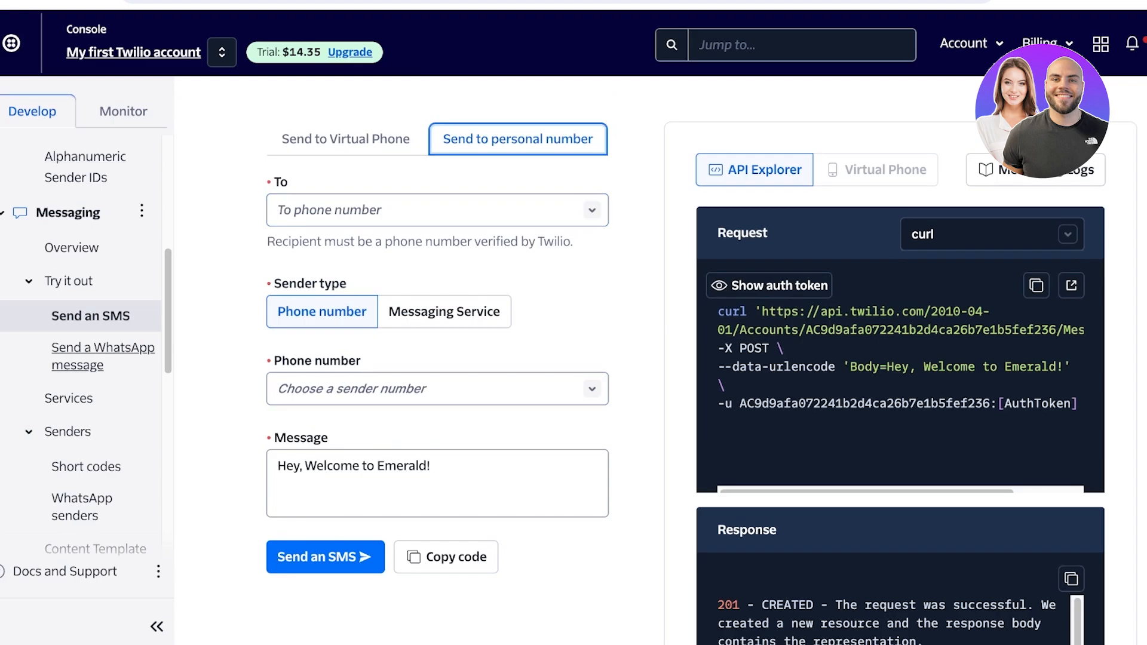
pyautogui.click(103, 356)
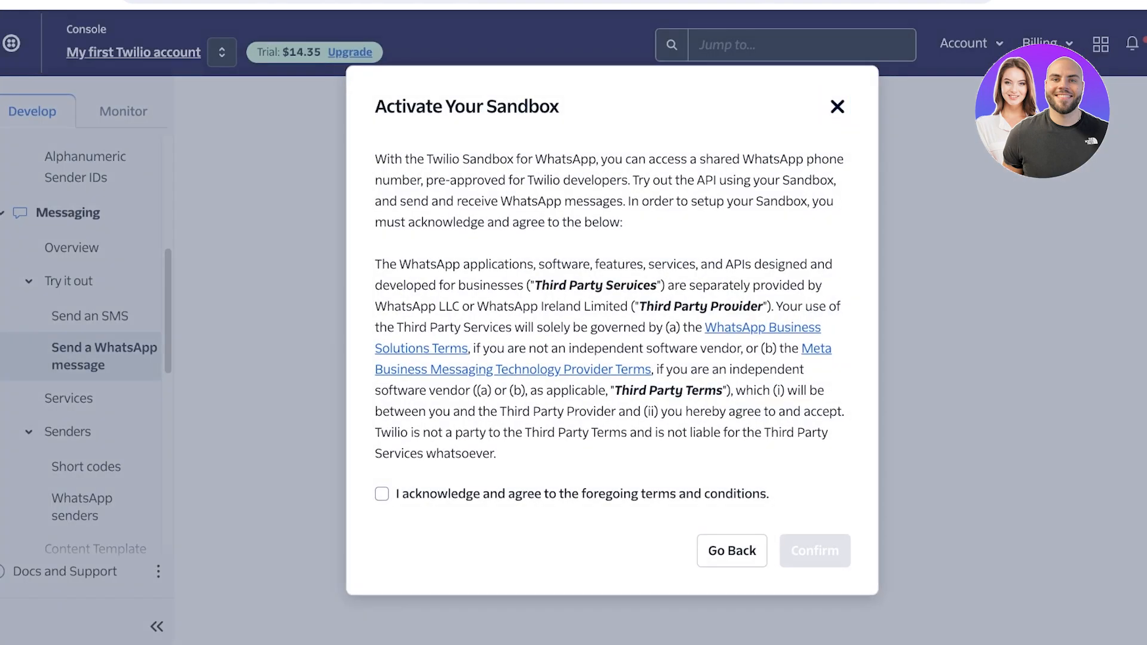
pyautogui.click(837, 107)
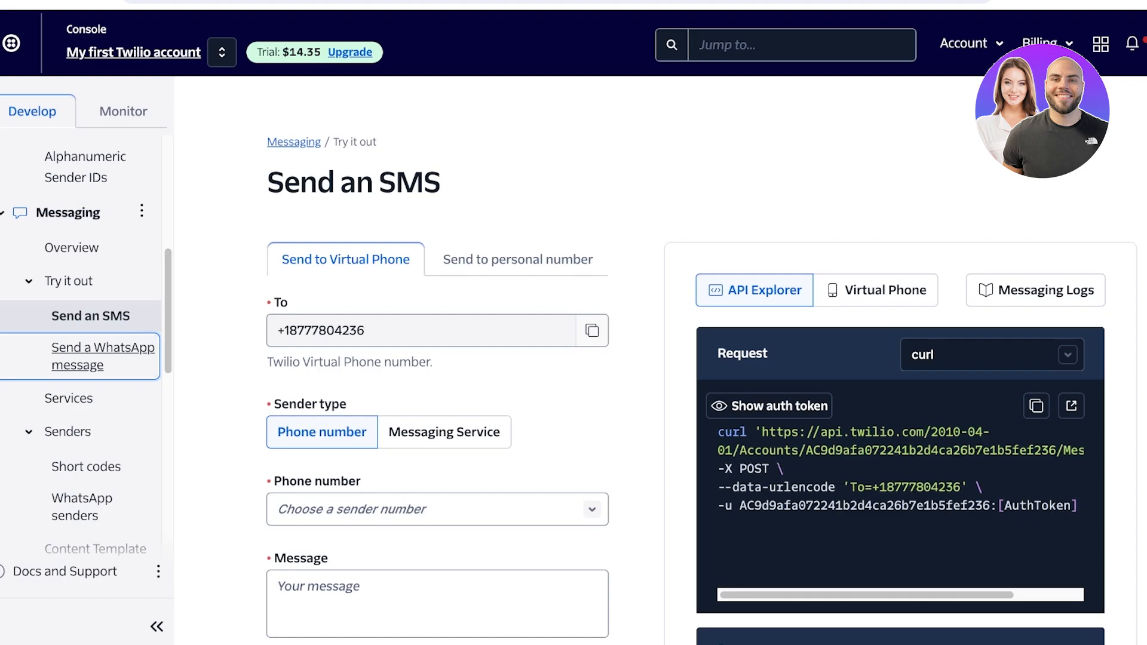
# Start creating a new Messaging Service and name it "Emerald"
pyautogui.click(68, 399)
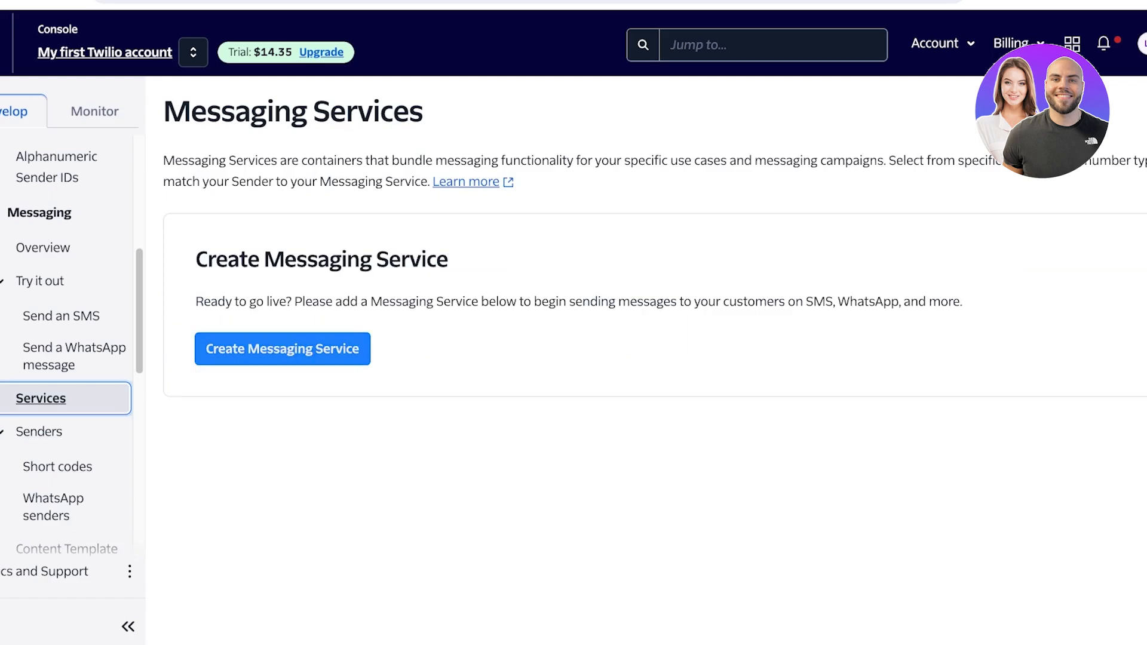
pyautogui.click(283, 349)
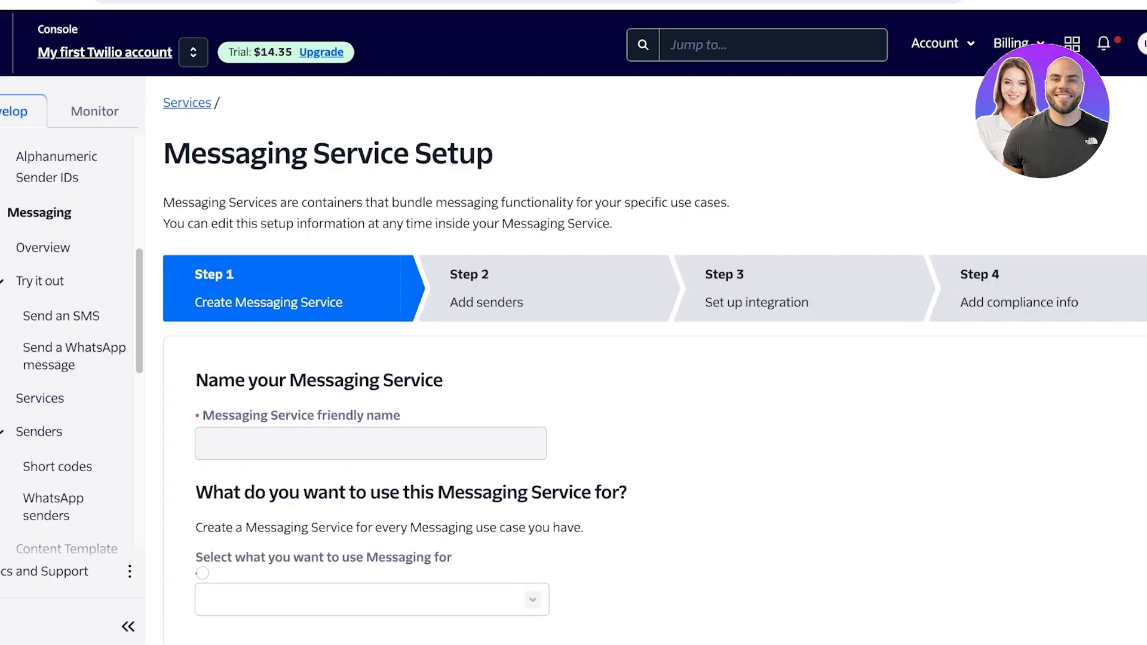
pyautogui.click(370, 444)
pyautogui.scroll(-1, 371, 443)
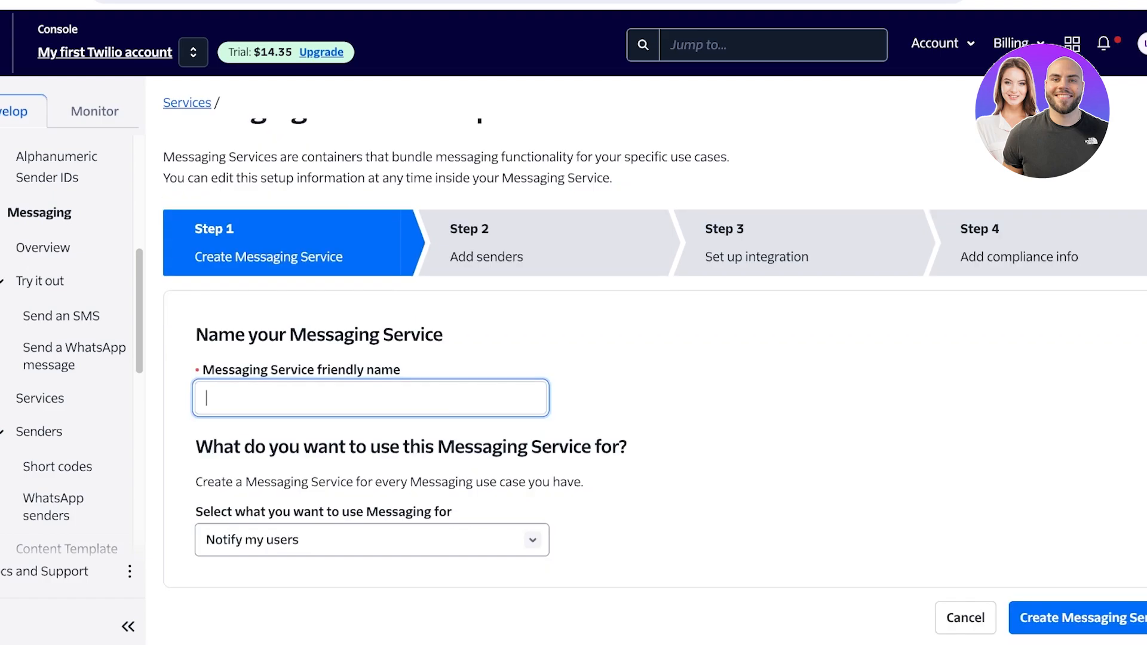
pyautogui.write('Emerald')
# Set the Messaging Service's purpose to "Verify users" and create the service
pyautogui.press('Tab')
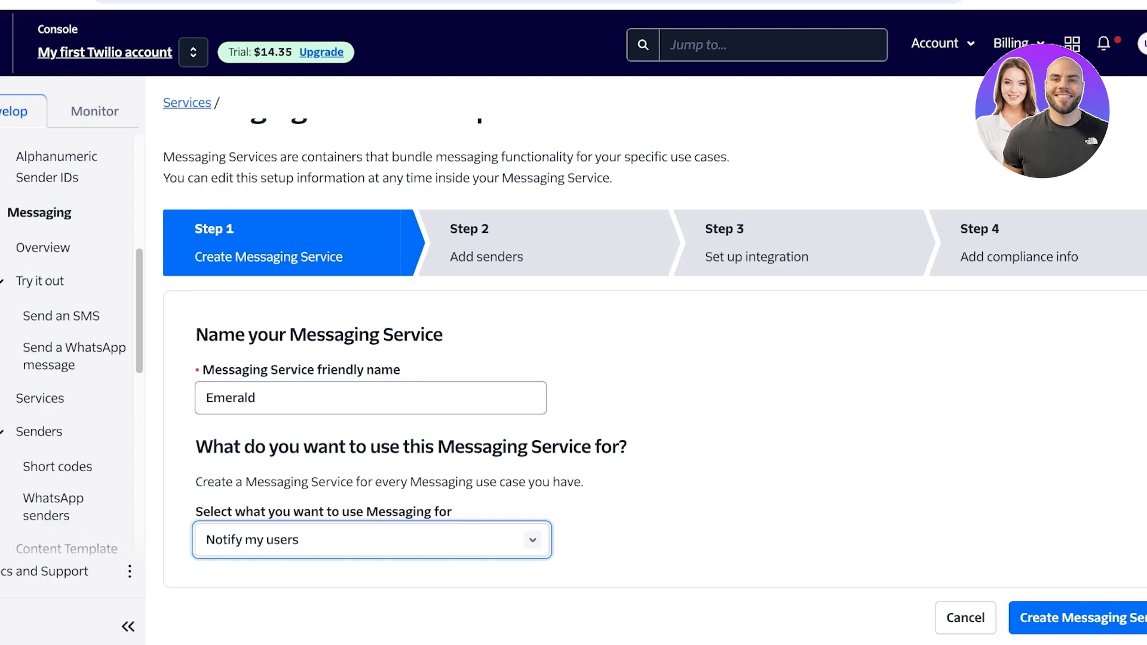
pyautogui.press('Down')
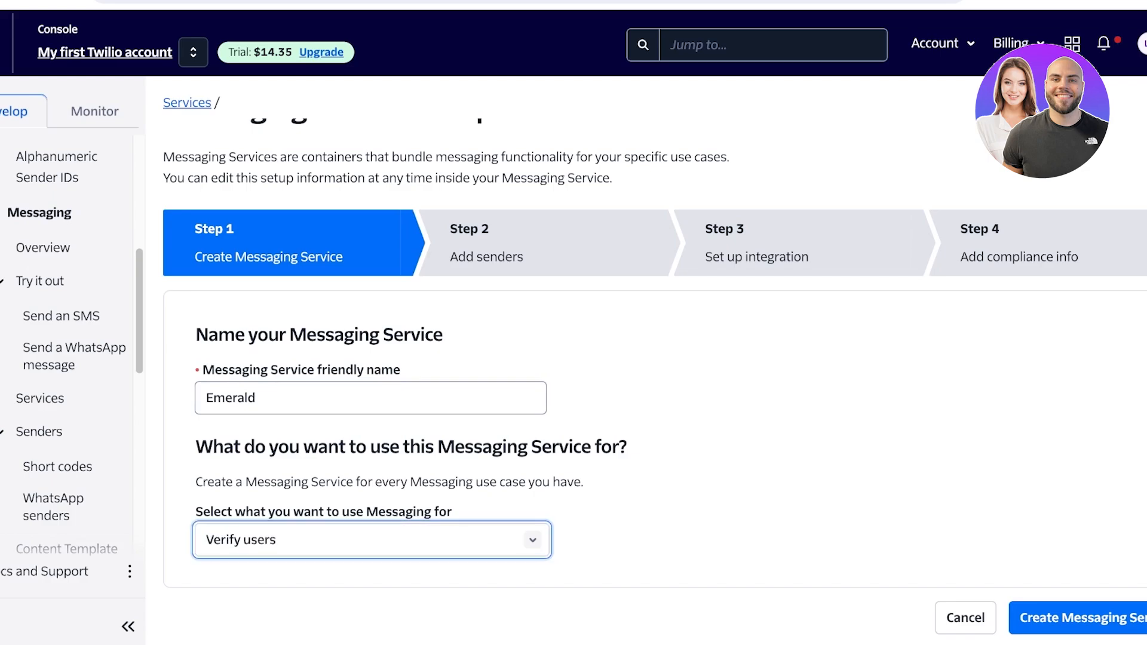
pyautogui.press('Return')
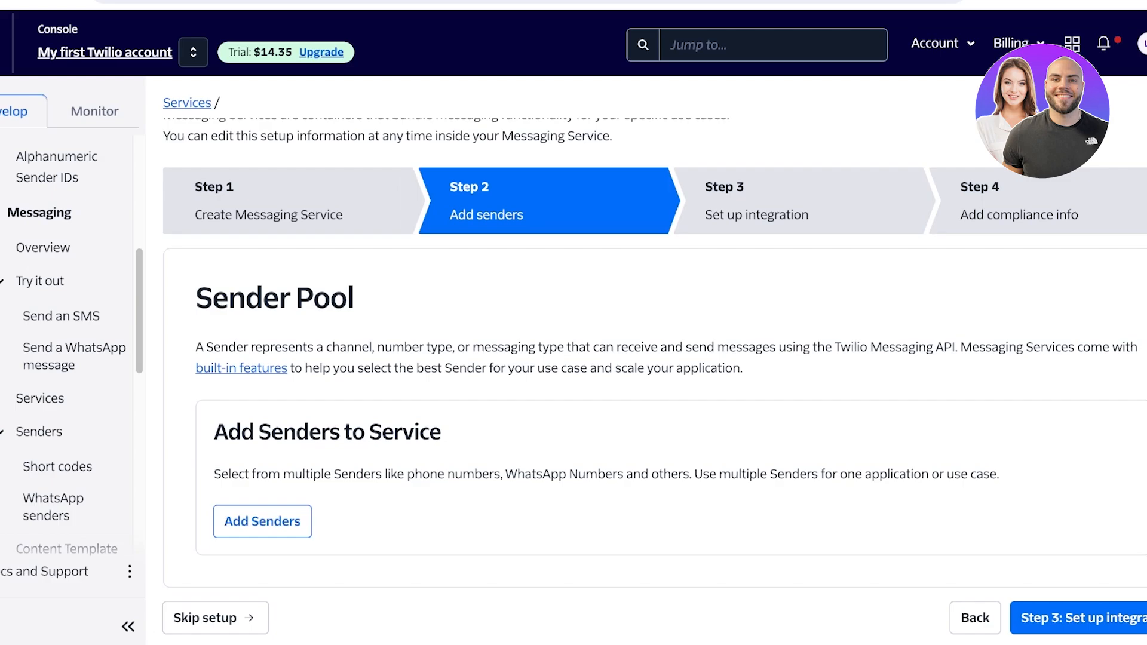
# View the available Phone Number senders for the service and proceed to the integration setup without adding one
pyautogui.click(262, 521)
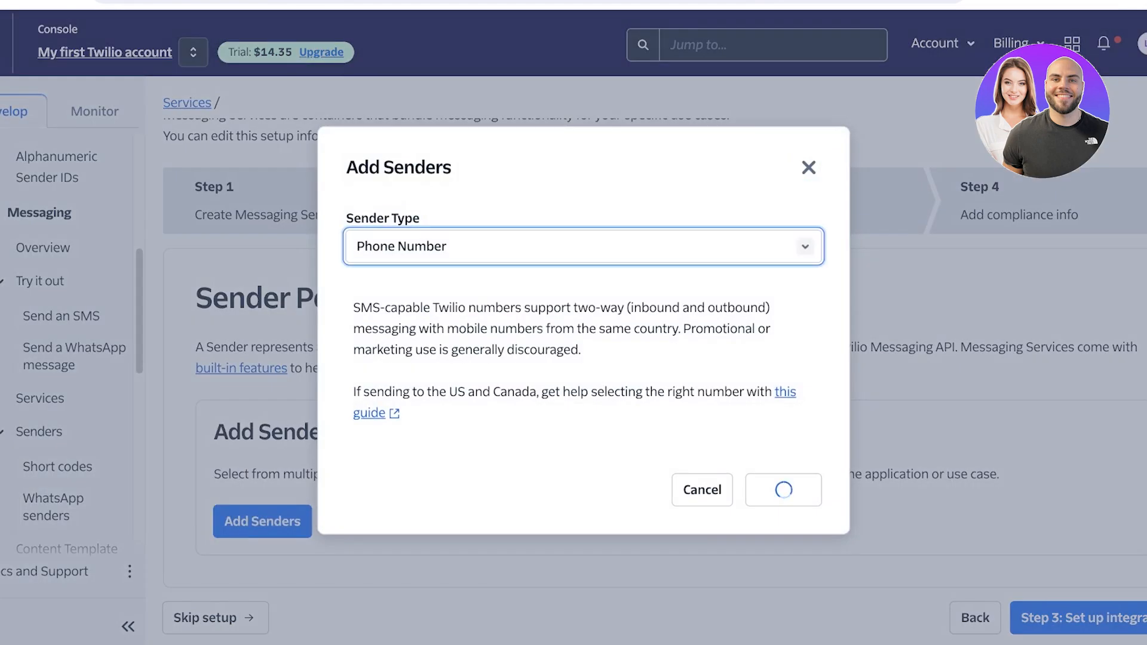
pyautogui.click(783, 489)
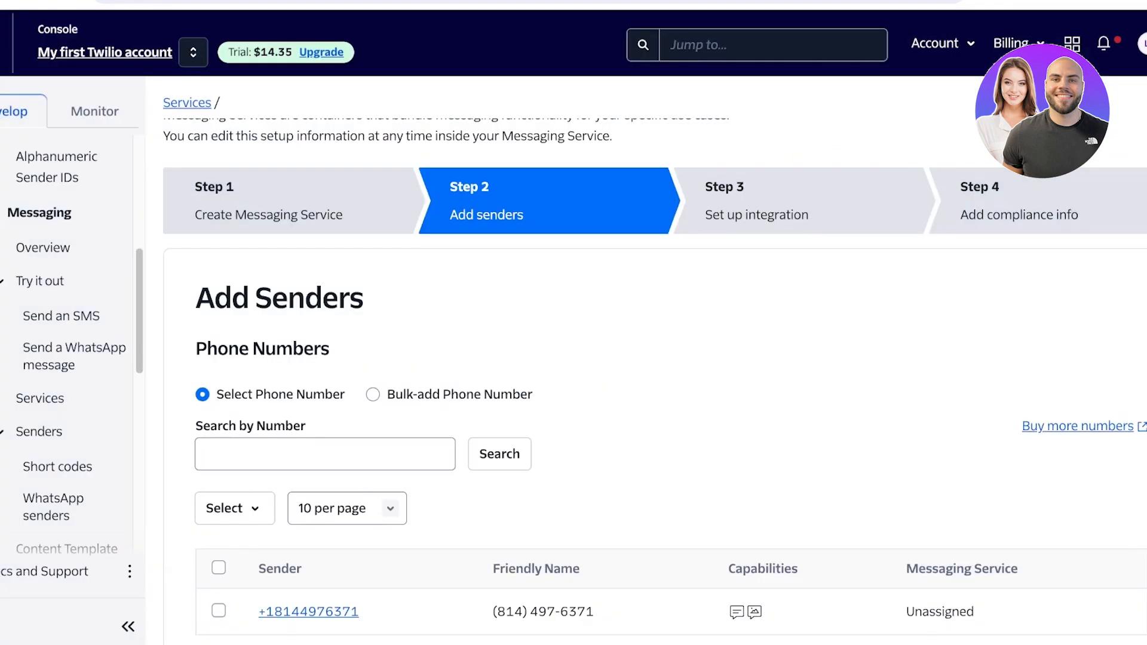
pyautogui.scroll(-2, 655, 382)
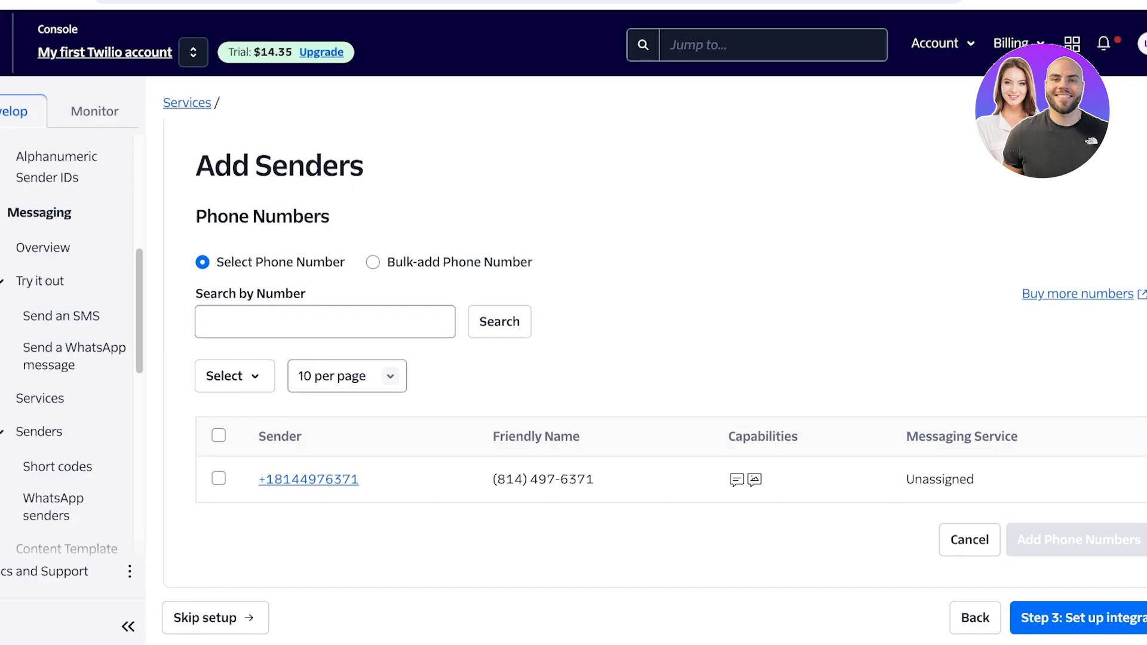
pyautogui.click(1079, 618)
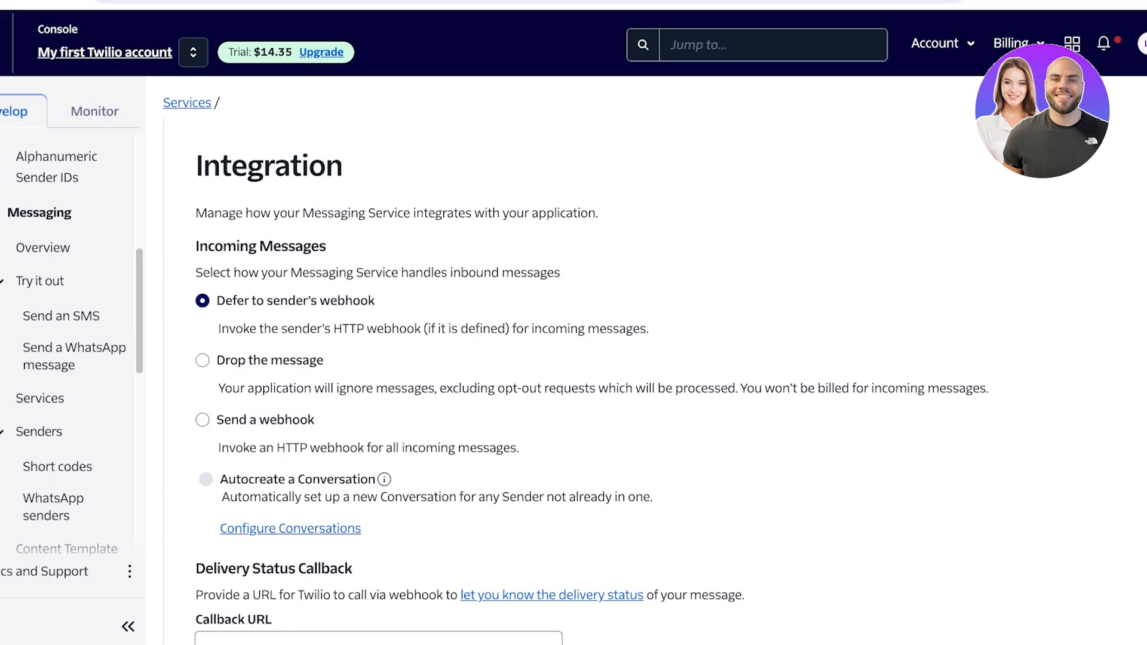
# Set incoming messages to "Drop the message", review the callback and validity options, and continue to the compliance info
pyautogui.click(203, 360)
pyautogui.scroll(-4, 379, 396)
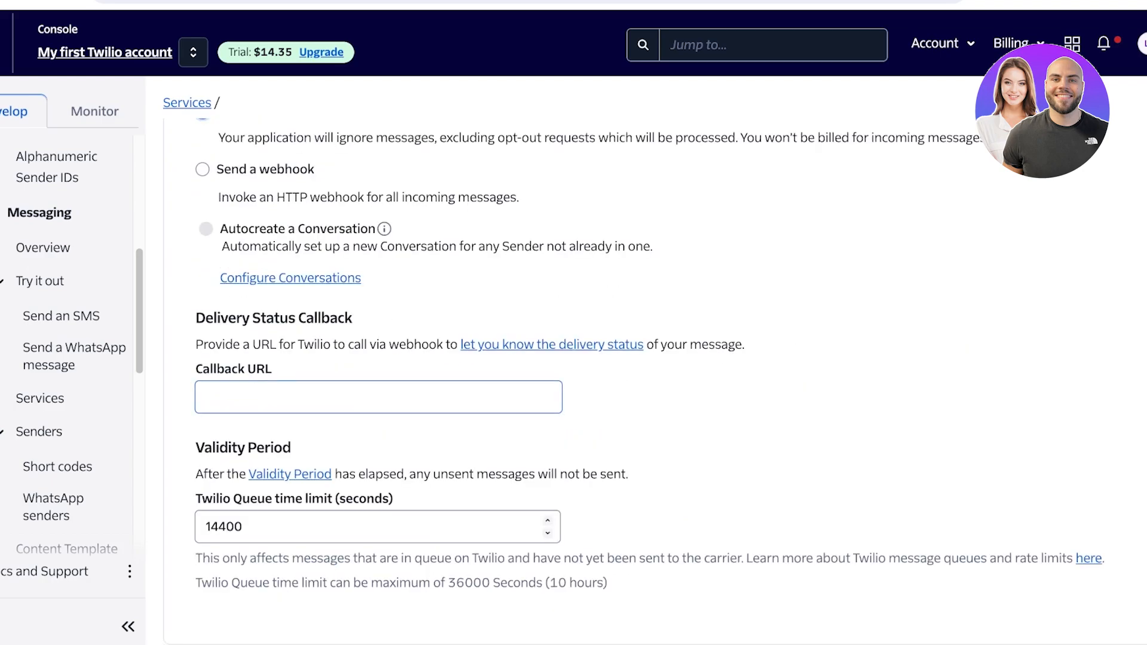
pyautogui.scroll(-1, 573, 382)
pyautogui.scroll(4, 574, 382)
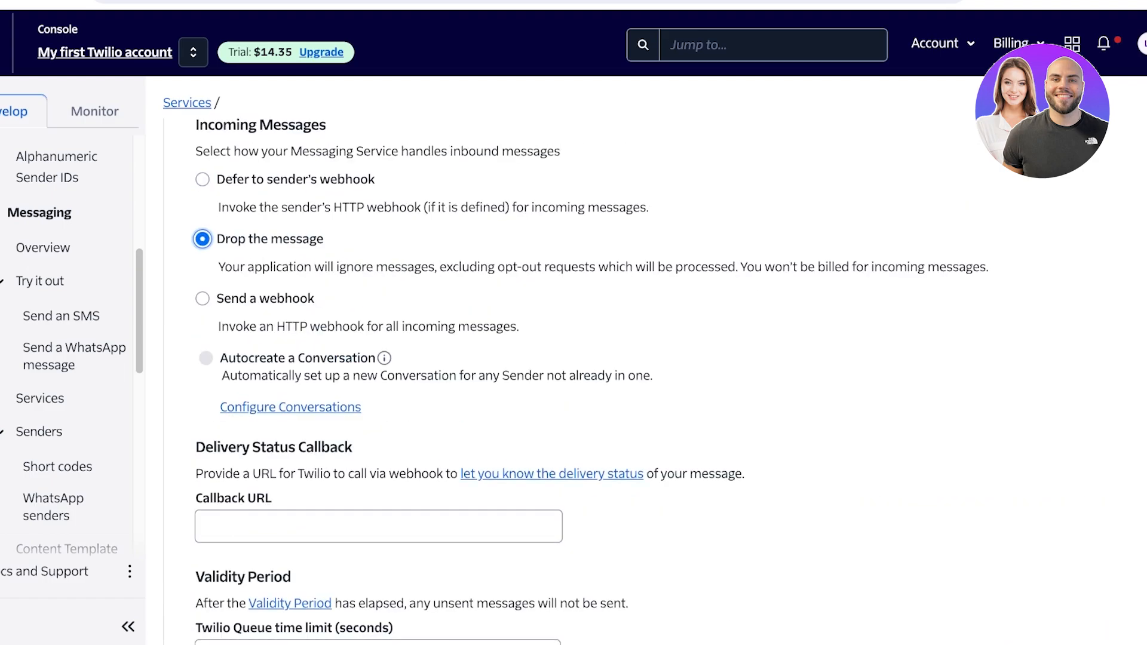
pyautogui.scroll(-4, 574, 383)
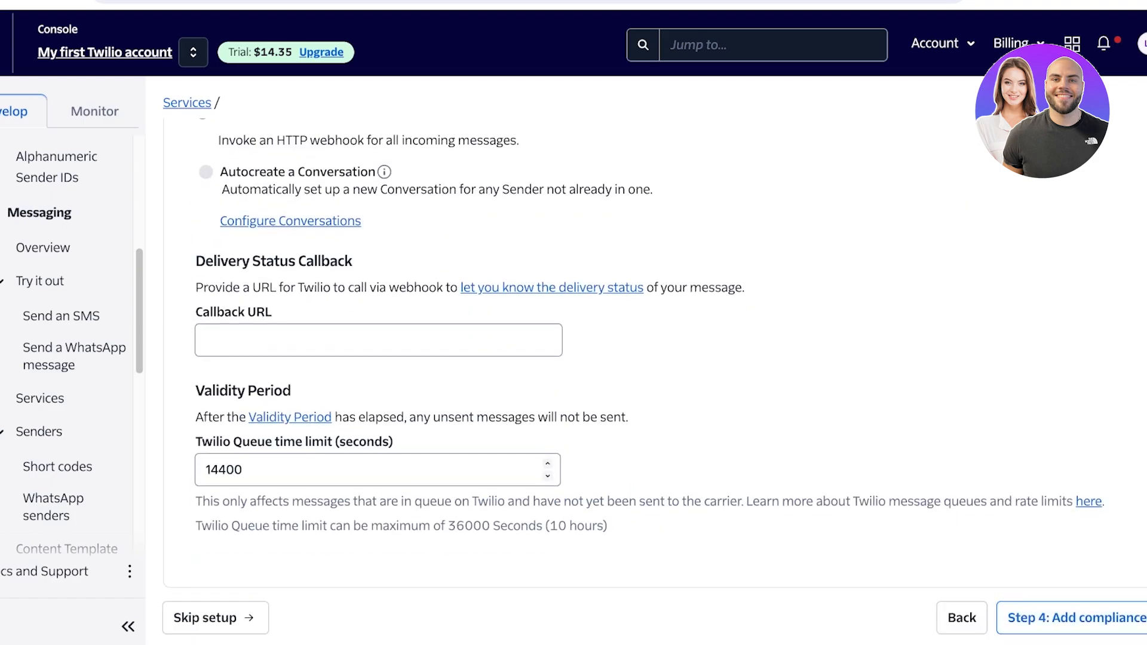
pyautogui.click(1079, 618)
# Review the US A2P 10DLC registration information, complete the Messaging Service setup and proceed to try sending a message
pyautogui.scroll(8, 573, 382)
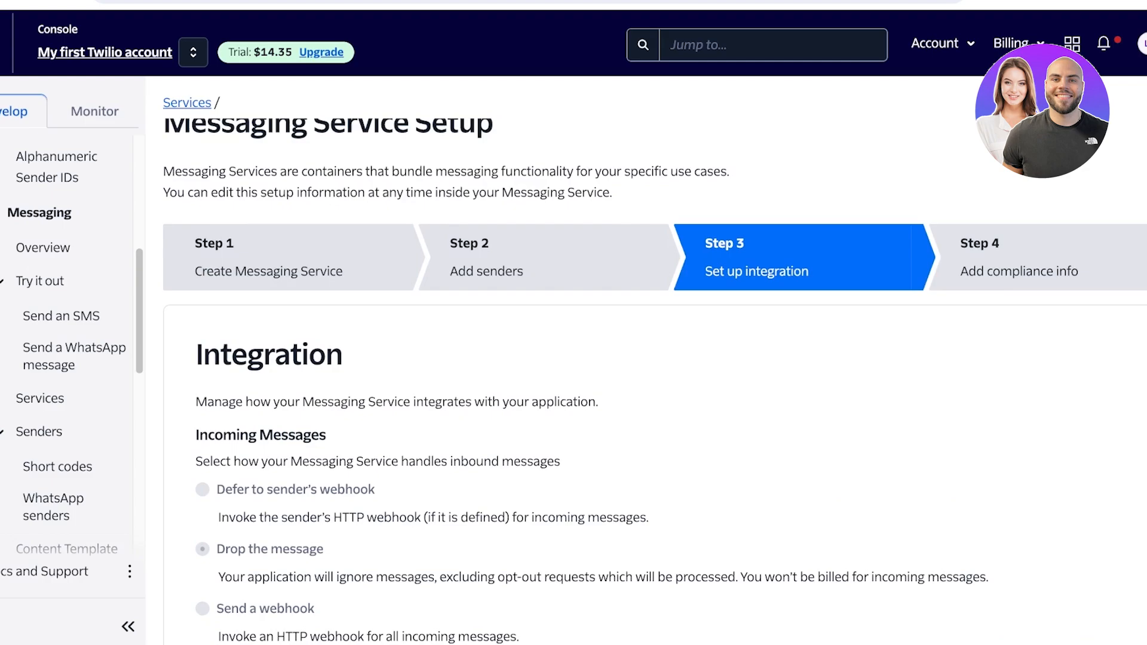
pyautogui.scroll(-5, 574, 383)
pyautogui.scroll(2, 574, 383)
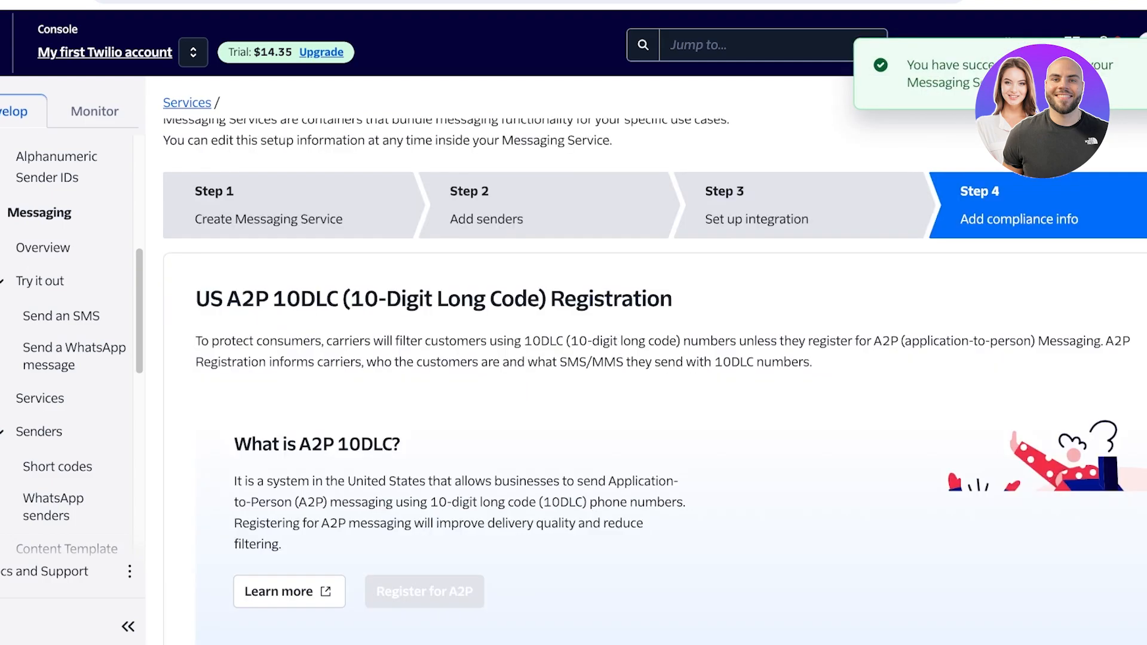
pyautogui.scroll(-2, 573, 383)
pyautogui.click(1054, 617)
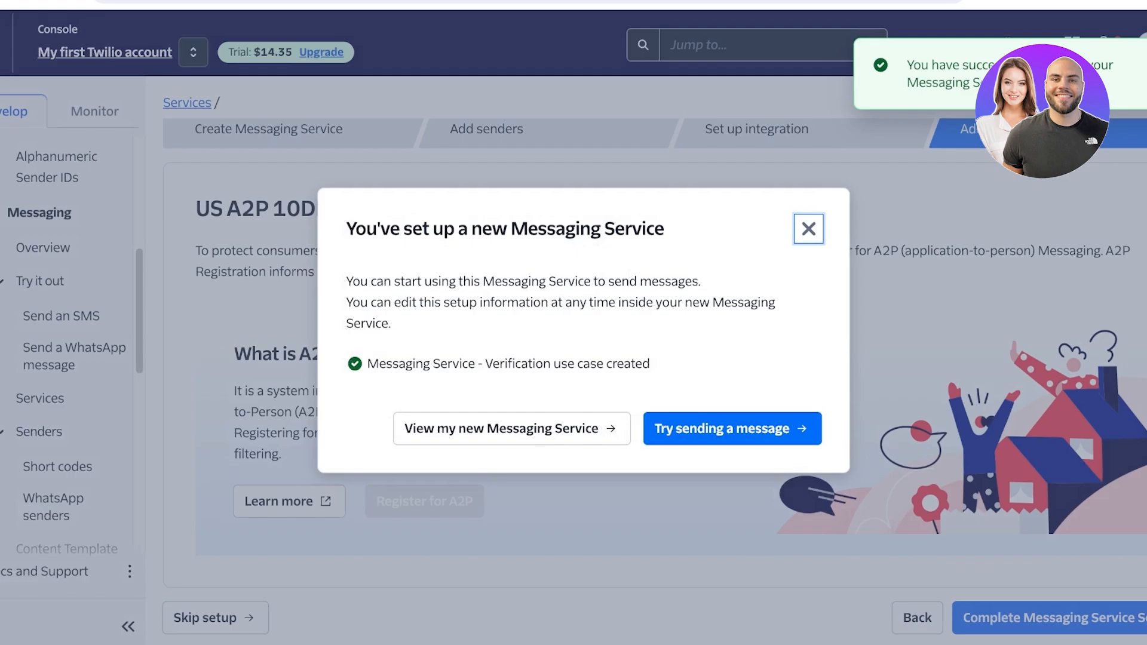
pyautogui.click(733, 428)
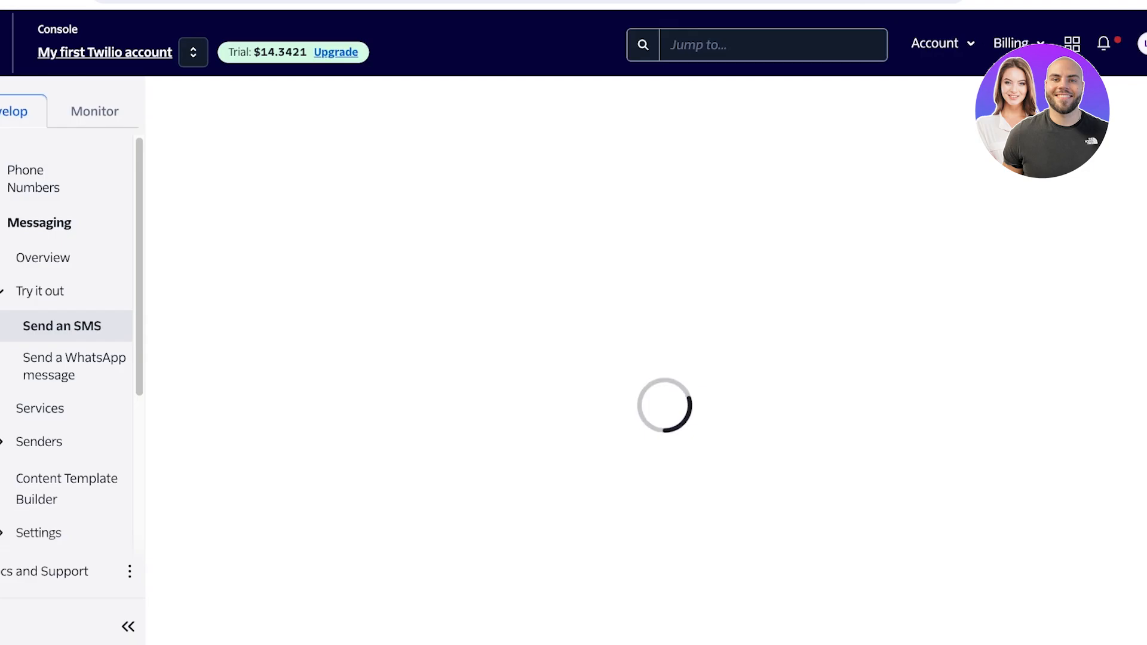
pyautogui.scroll(-3, 645, 361)
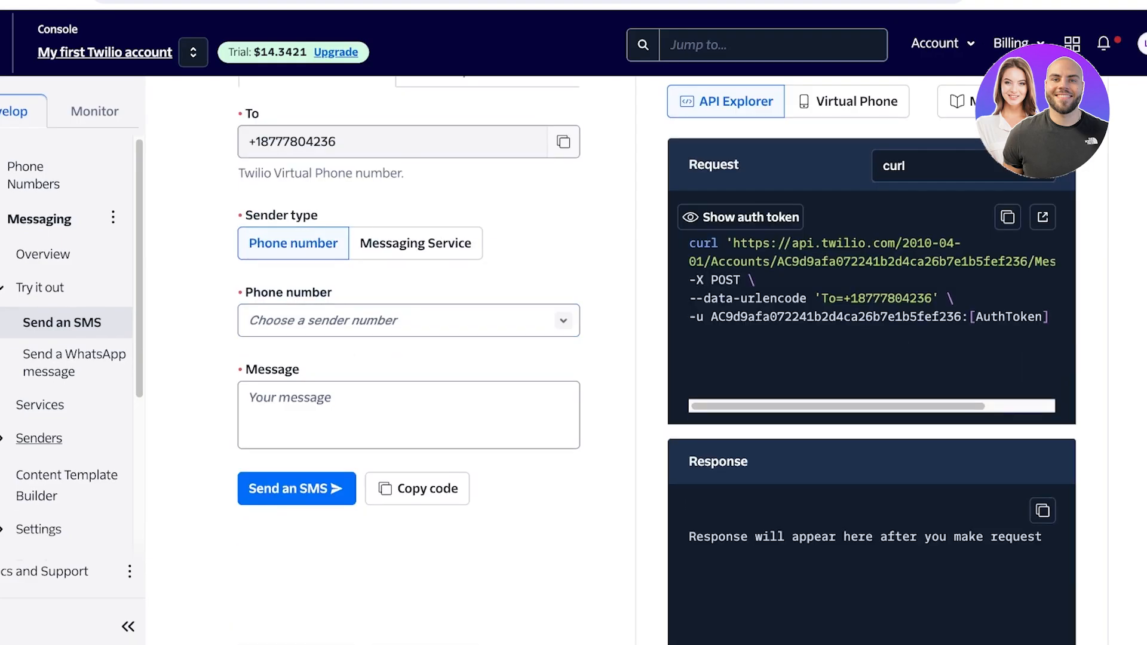
# Show the Senders options of Messaging and open the Content Template Builder
pyautogui.click(38, 442)
pyautogui.scroll(-4, 39, 442)
pyautogui.click(54, 346)
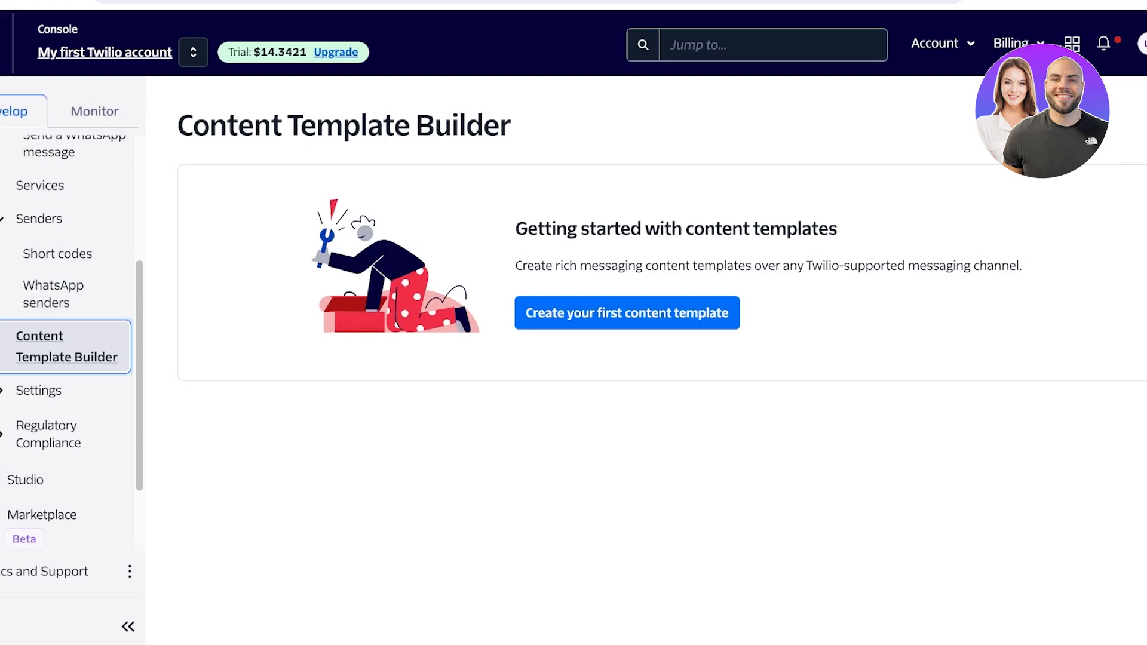
# Review the General Messaging Settings, from Alphanumeric Sender ID and MMS Converter through redaction to message data retention and backup
pyautogui.click(38, 391)
pyautogui.click(46, 426)
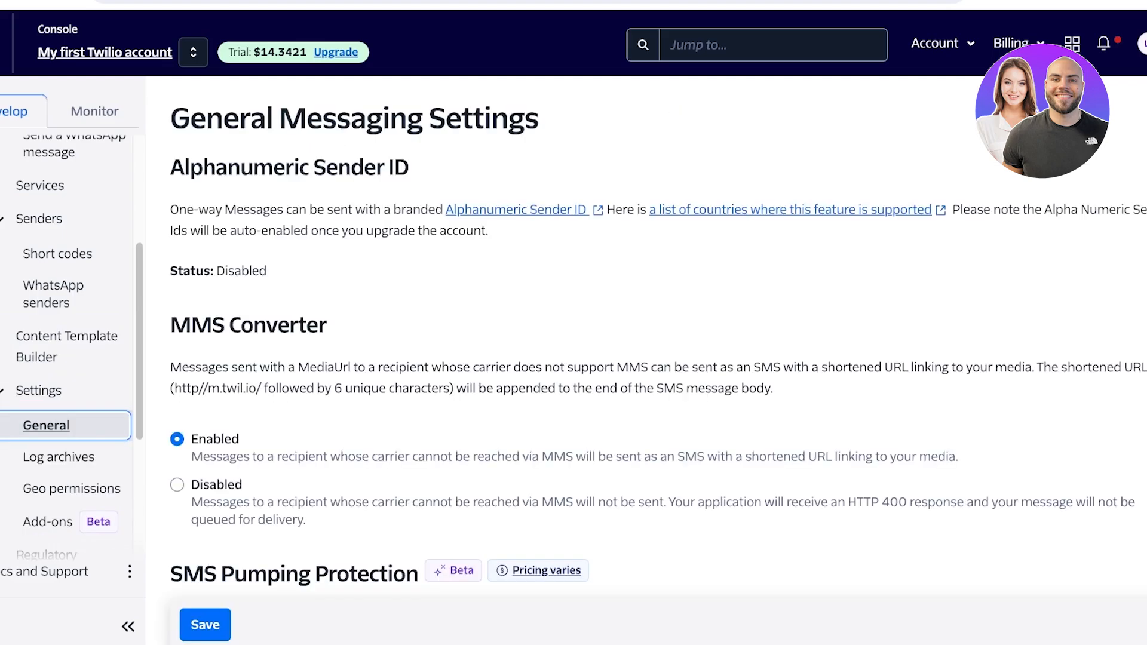
pyautogui.scroll(-3, 646, 358)
pyautogui.scroll(2, 657, 340)
pyautogui.scroll(-3, 657, 341)
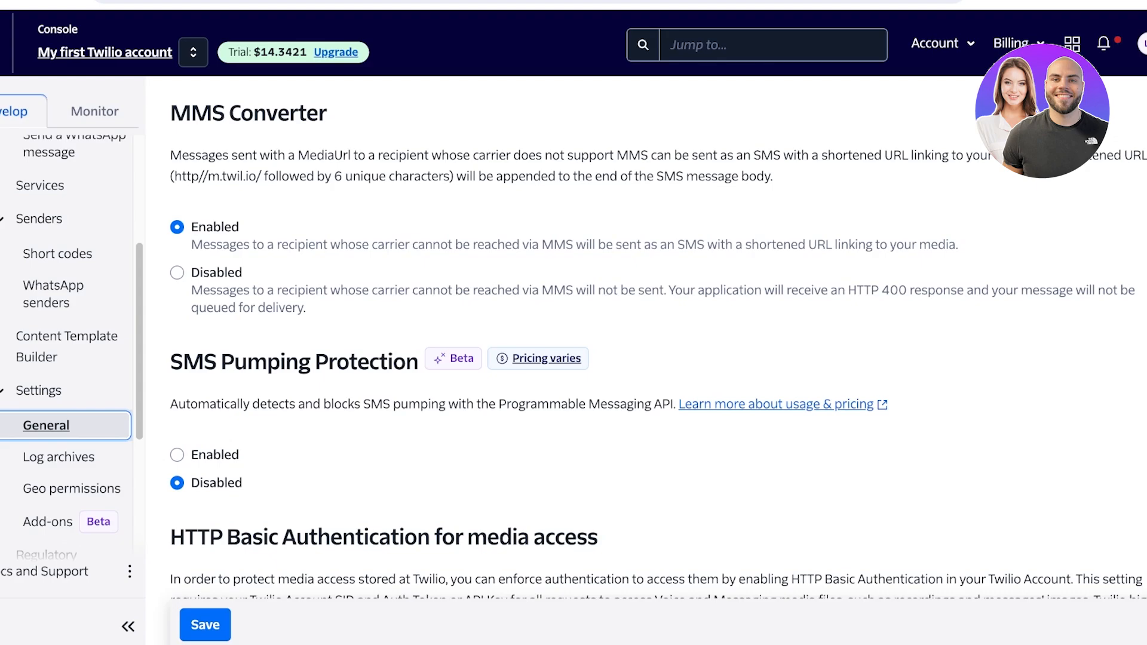
pyautogui.scroll(-4, 657, 338)
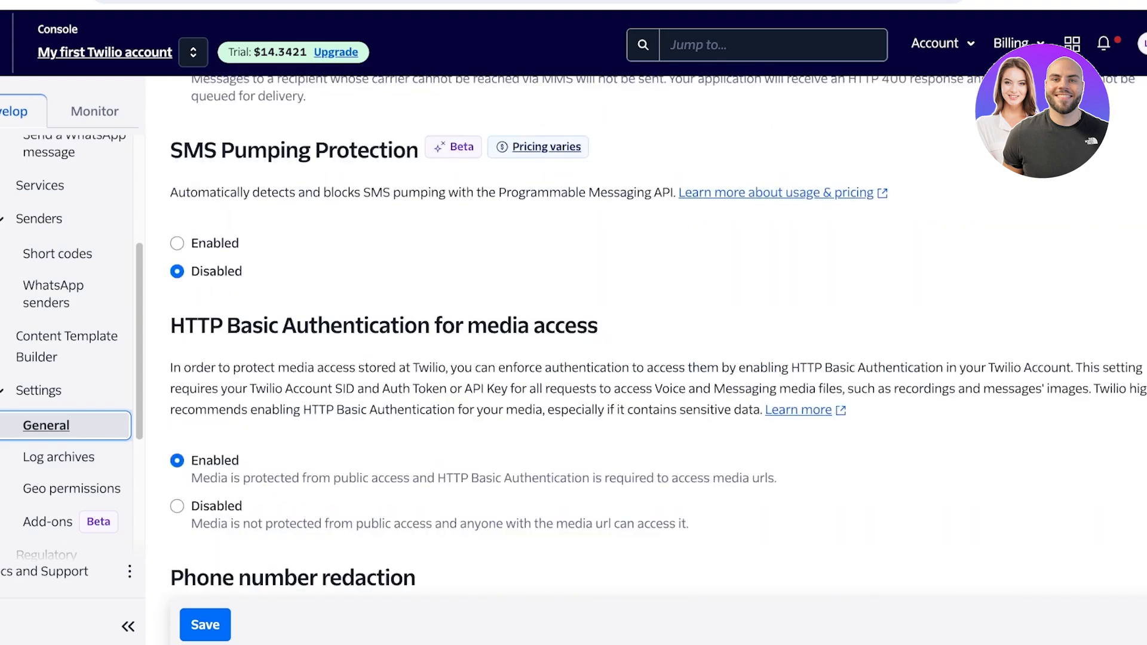
pyautogui.scroll(-9, 658, 337)
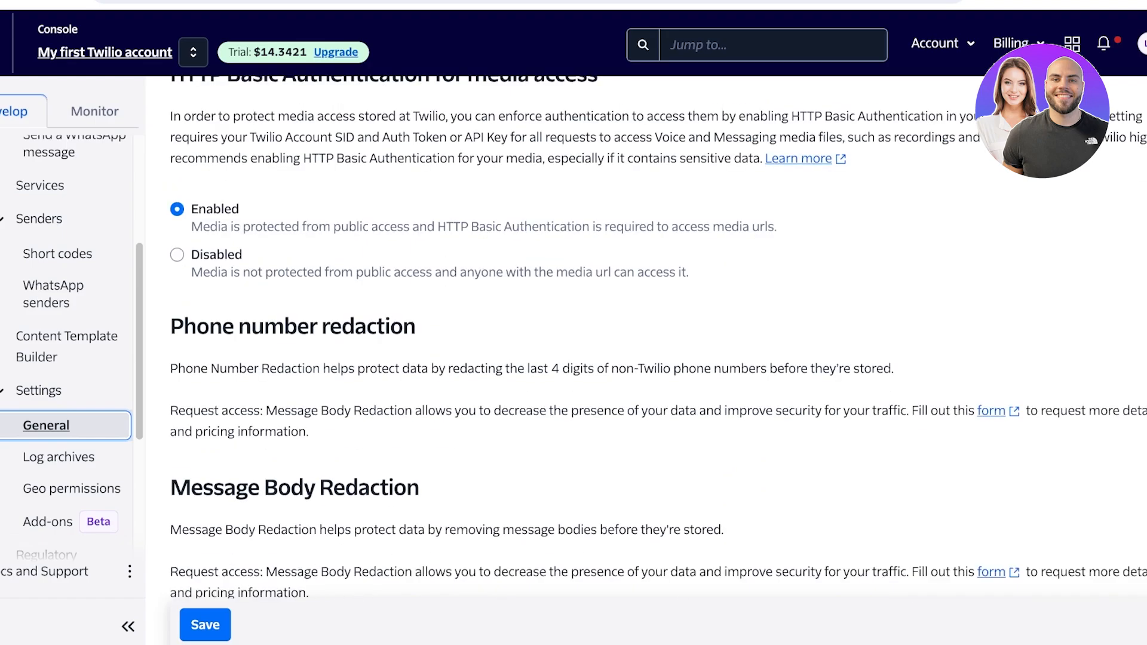
pyautogui.scroll(-4, 657, 338)
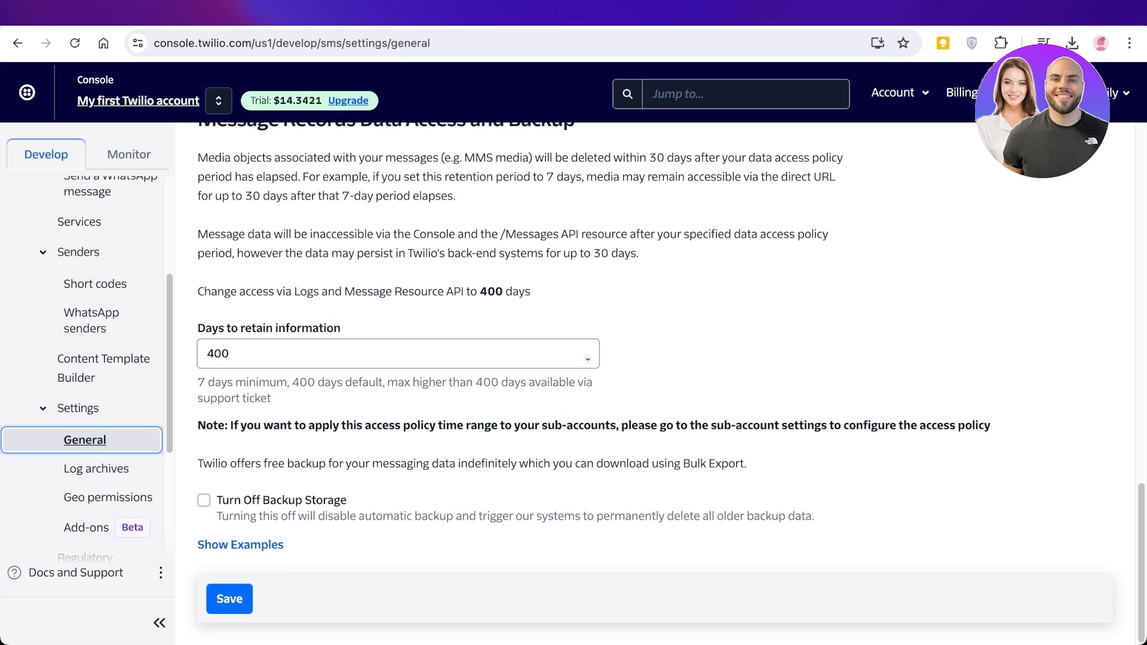
# Return to the Send an SMS page under Messaging's Try it out section
pyautogui.scroll(3, 89, 335)
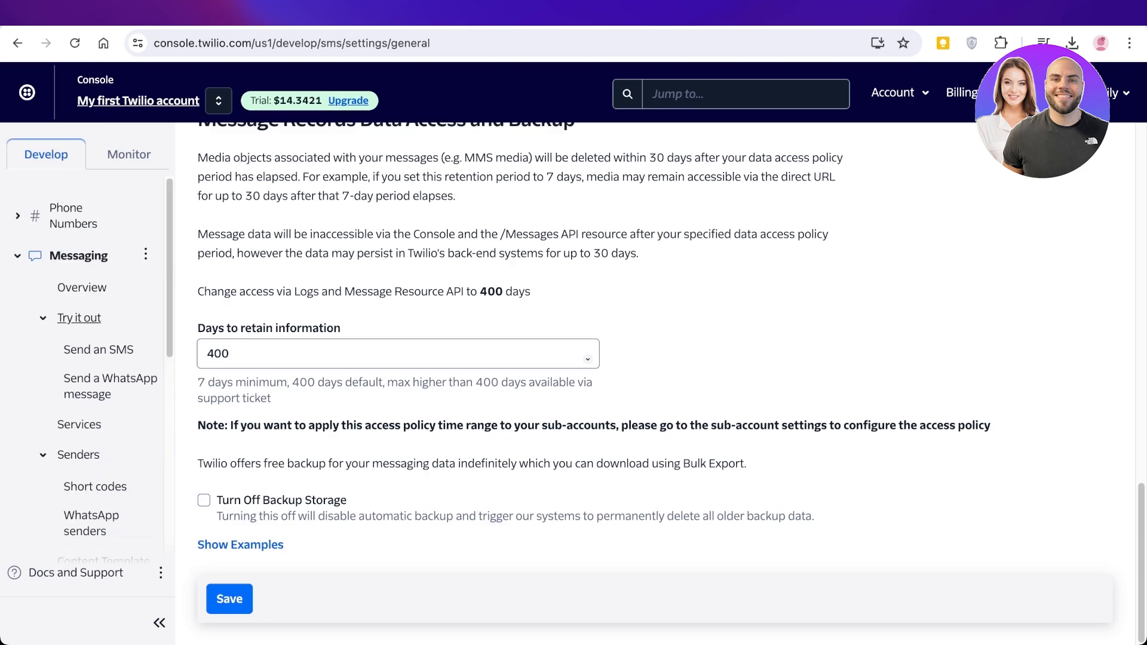
pyautogui.click(83, 319)
pyautogui.click(82, 318)
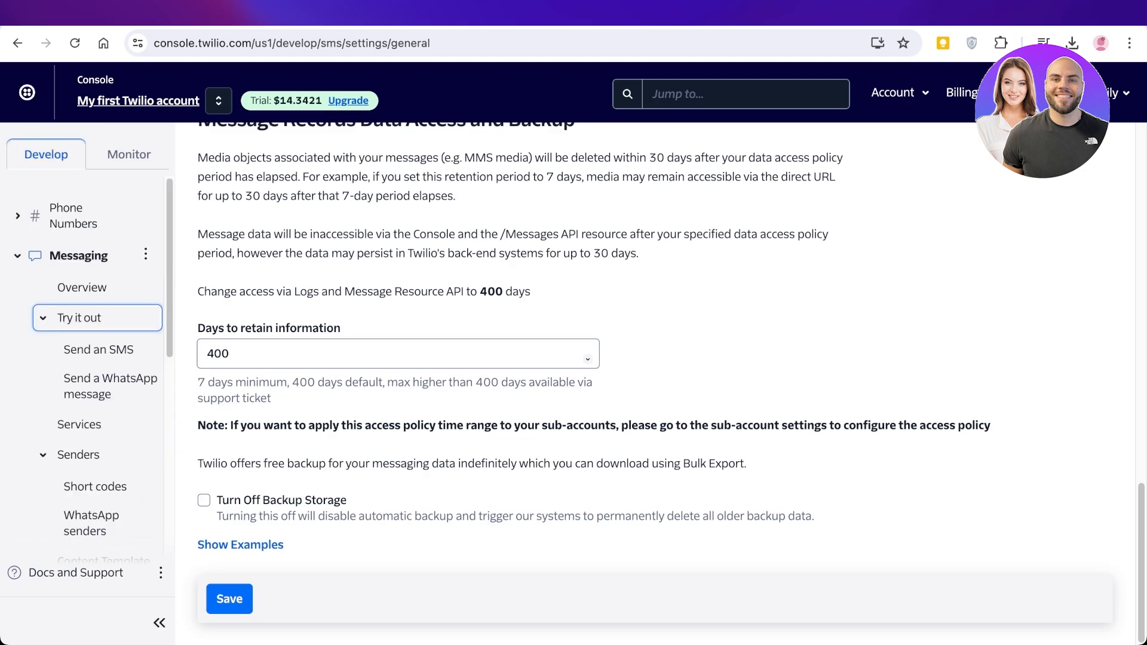
pyautogui.click(98, 350)
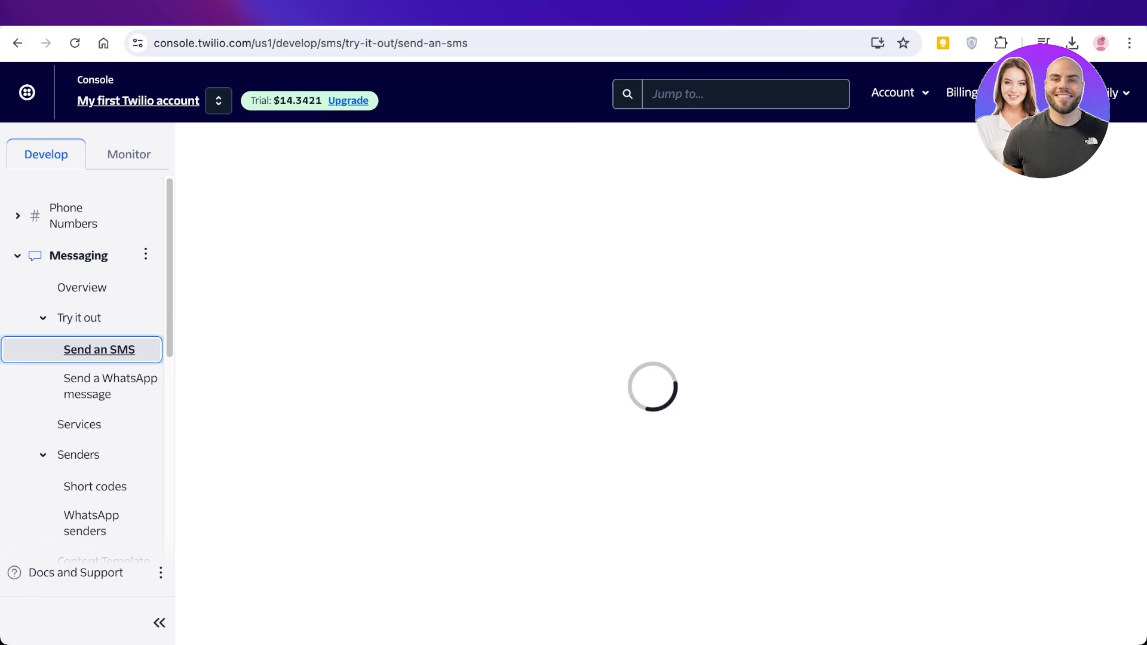